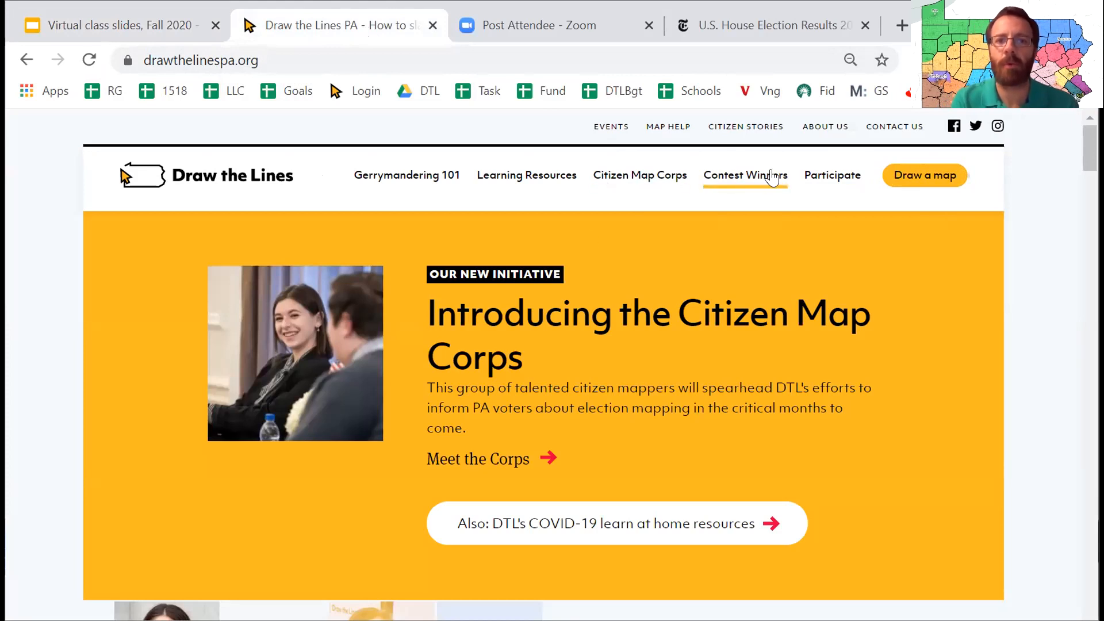
Open the site's Draw a map page and read through its three preparation steps: think, use the guide, read the rules
click(920, 181)
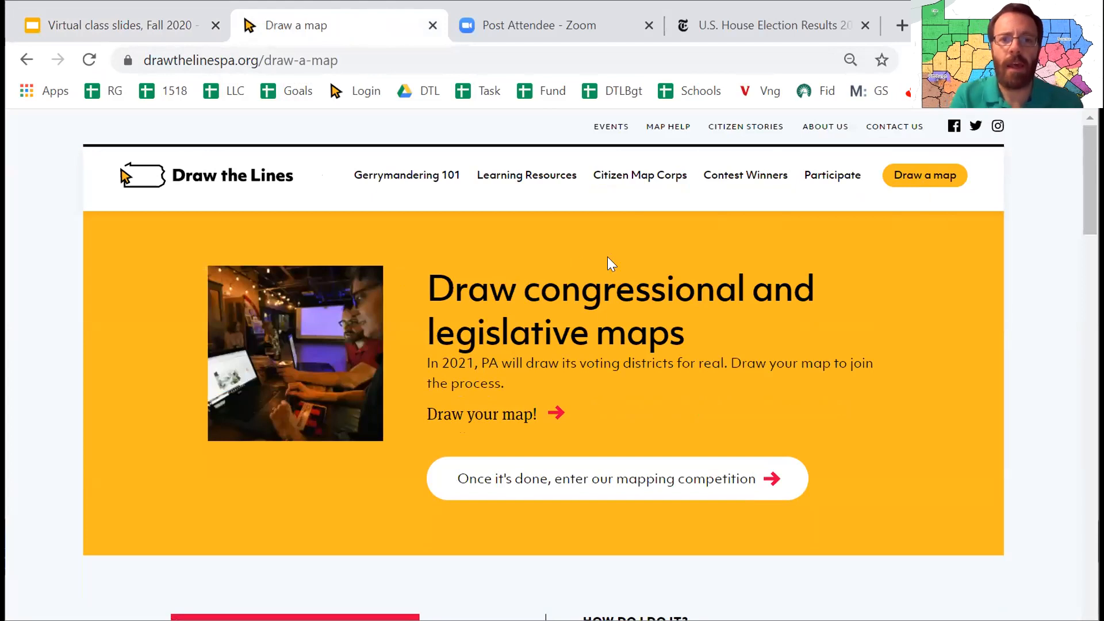
scroll(735, 338, down, 3)
scroll(734, 344, down, 8)
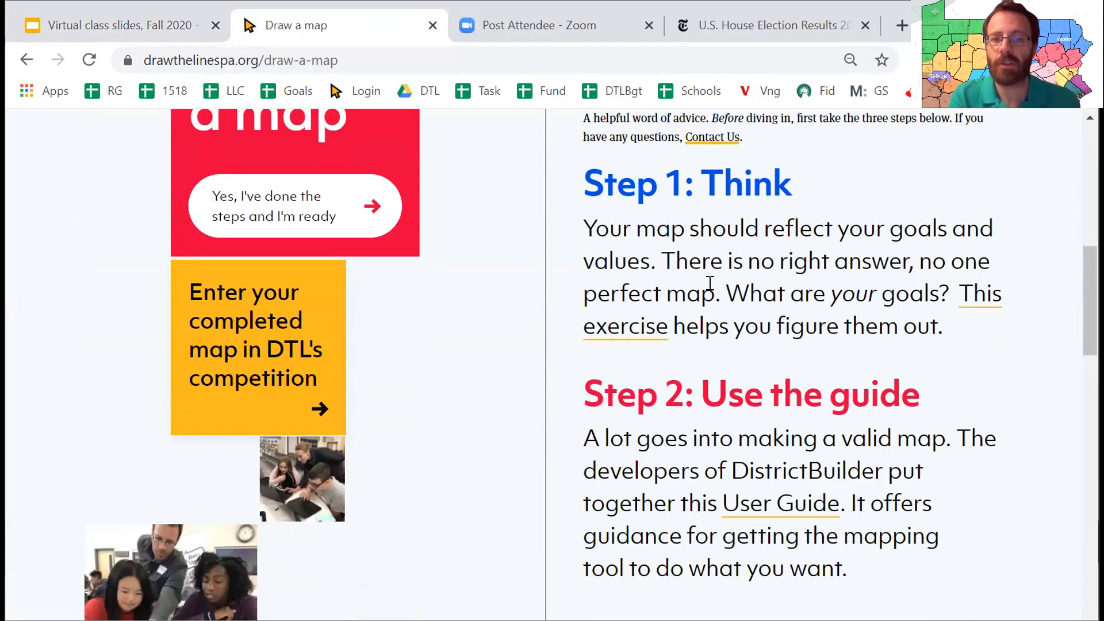
scroll(741, 299, down, 2)
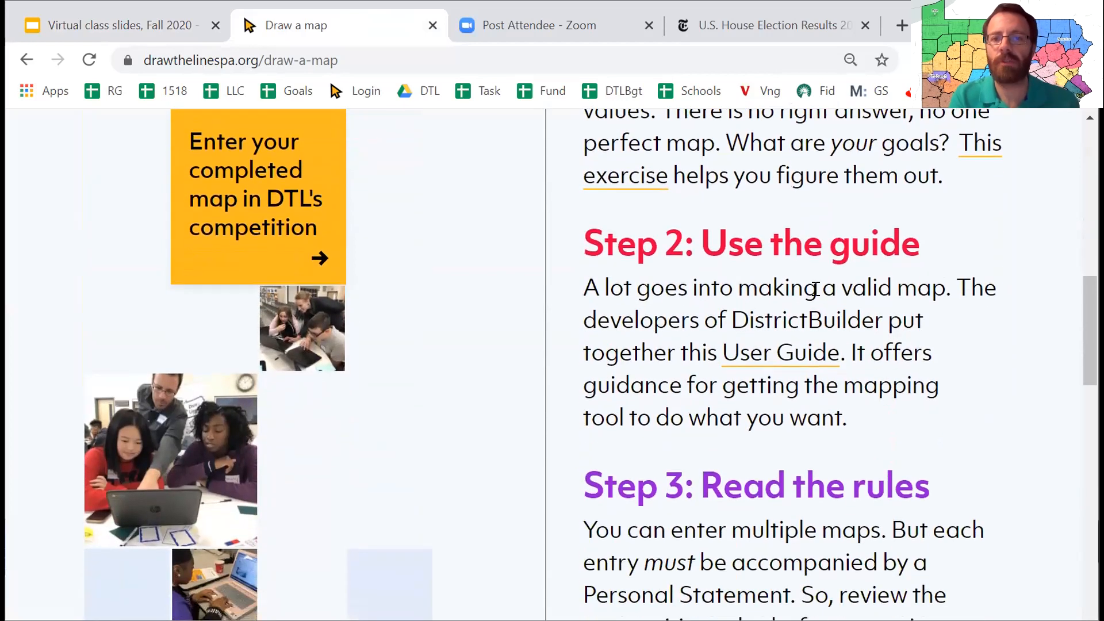
scroll(837, 394, down, 3)
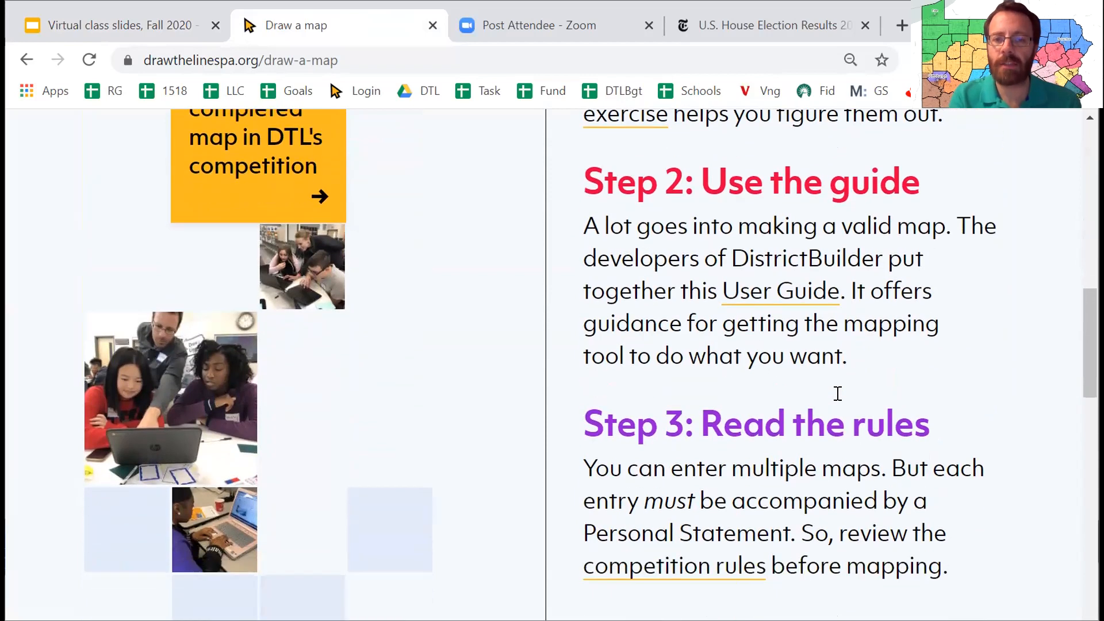
scroll(837, 394, up, 2)
scroll(838, 393, up, 10)
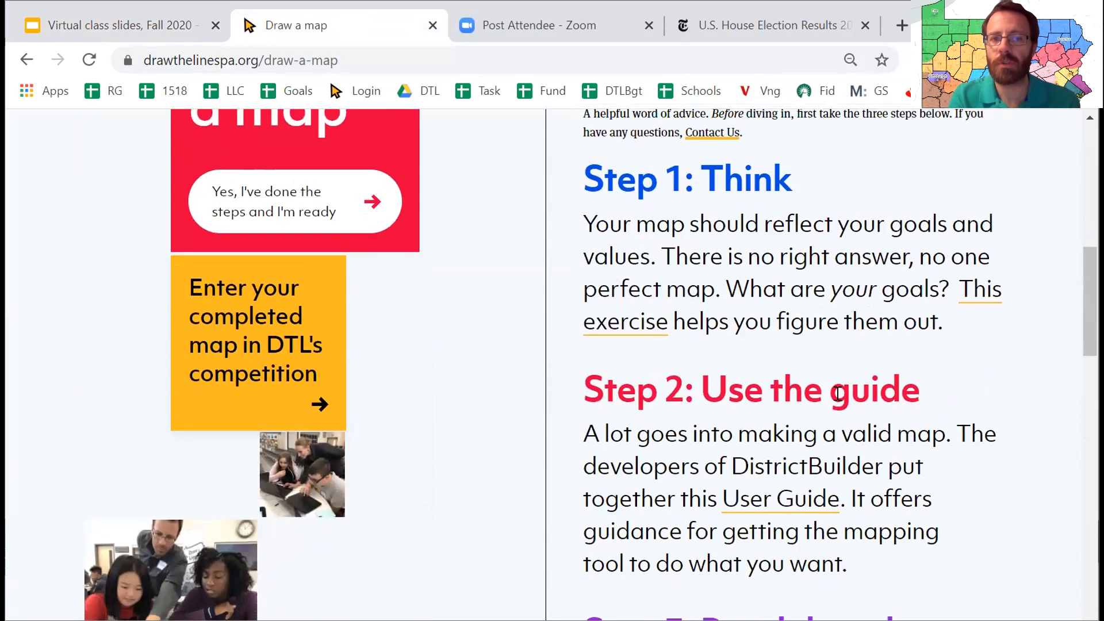
scroll(838, 393, up, 1)
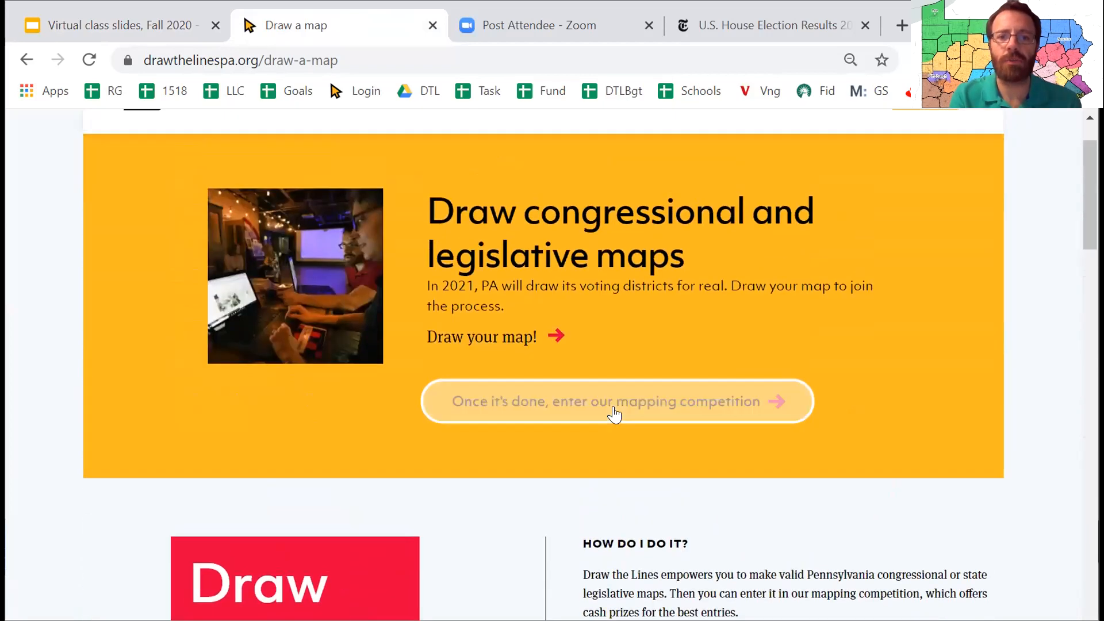
Open the DistrictBuilder sign-up page through "Draw your map!" and review its introduction and all sign-up form fields
click(469, 344)
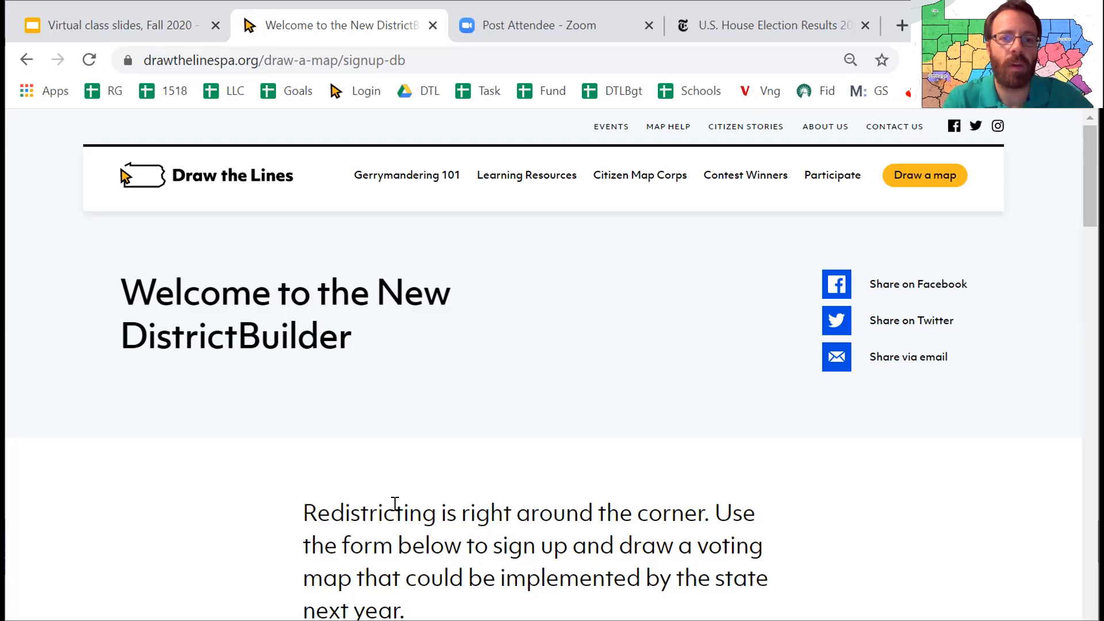
scroll(395, 504, down, 2)
scroll(395, 503, down, 9)
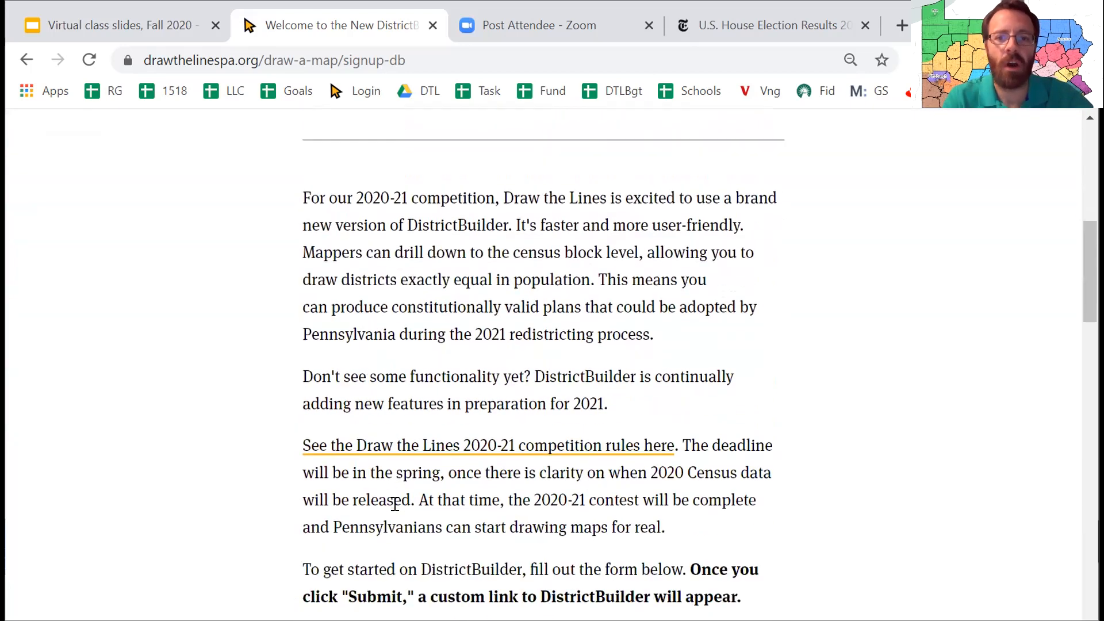
scroll(395, 504, down, 2)
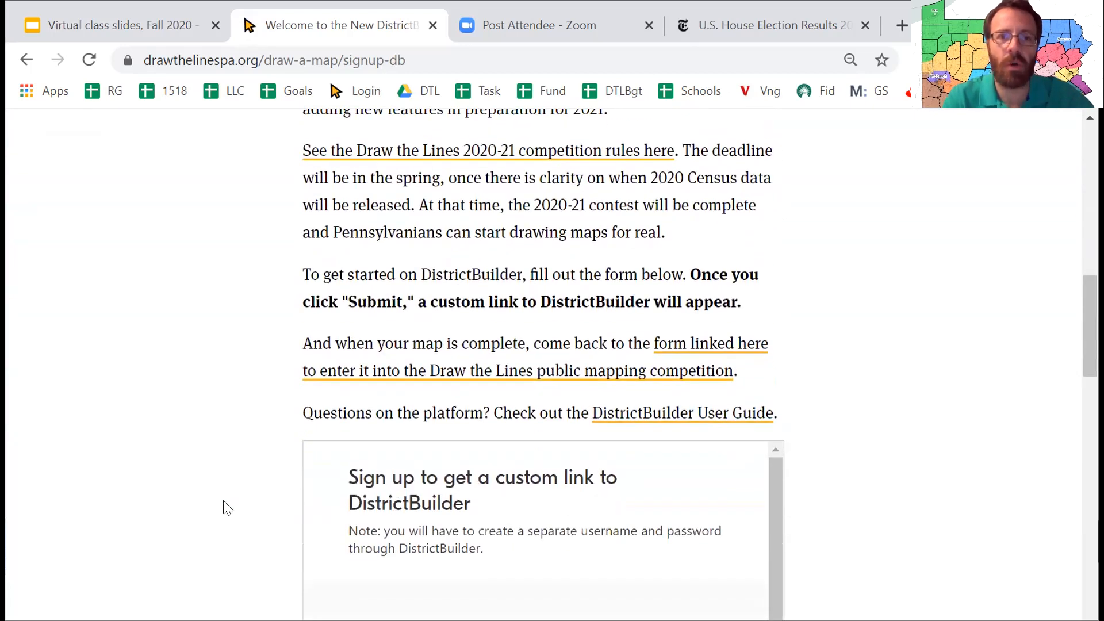
scroll(228, 508, down, 5)
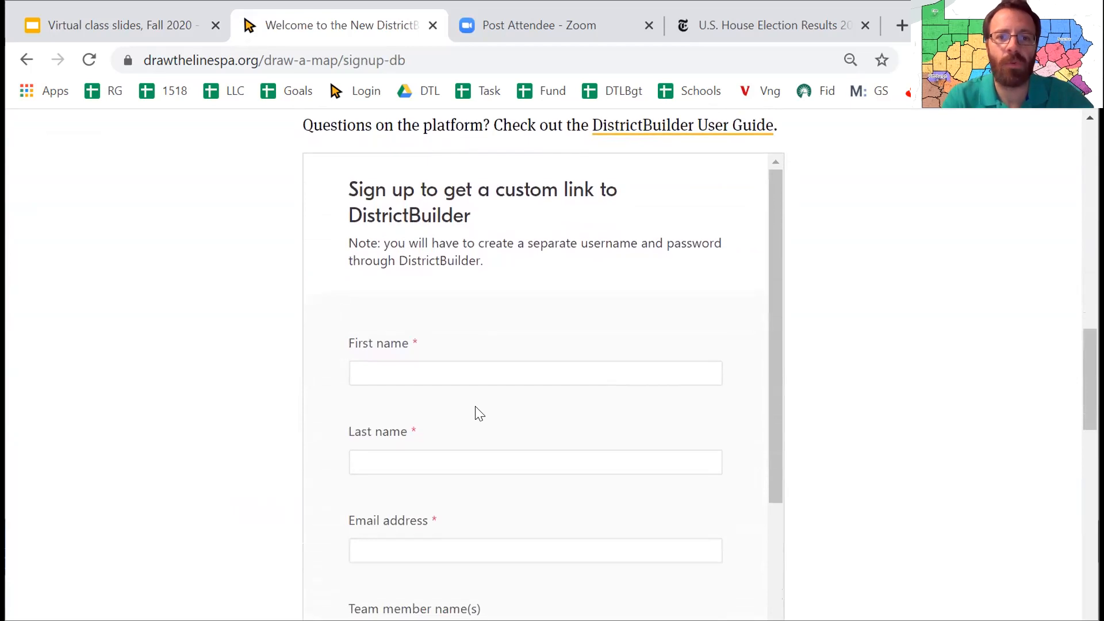
scroll(479, 413, down, 7)
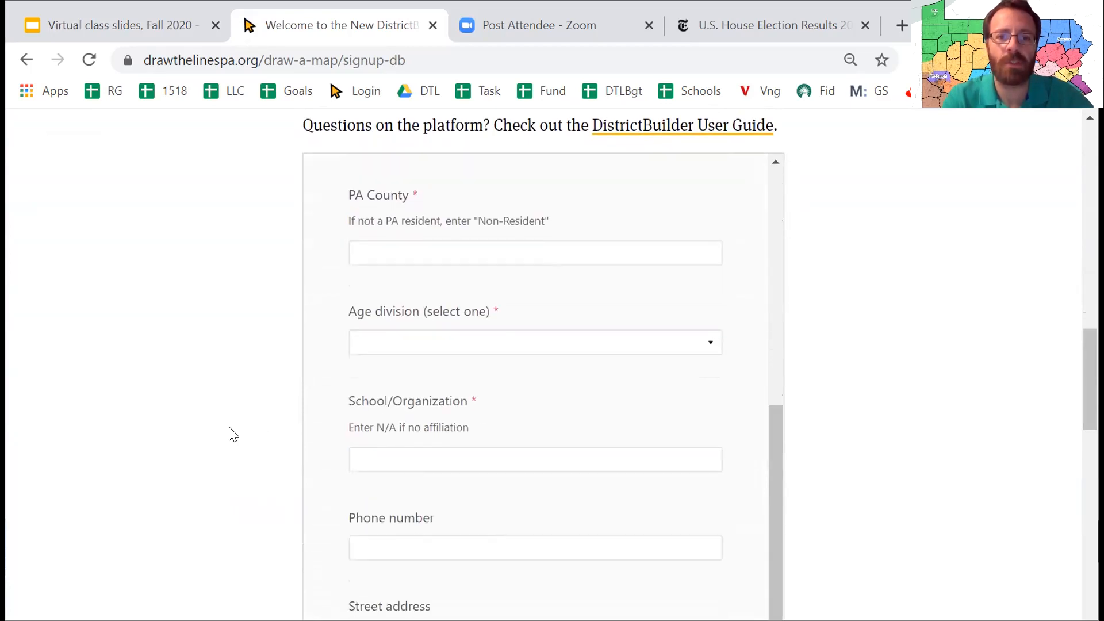
scroll(224, 432, down, 5)
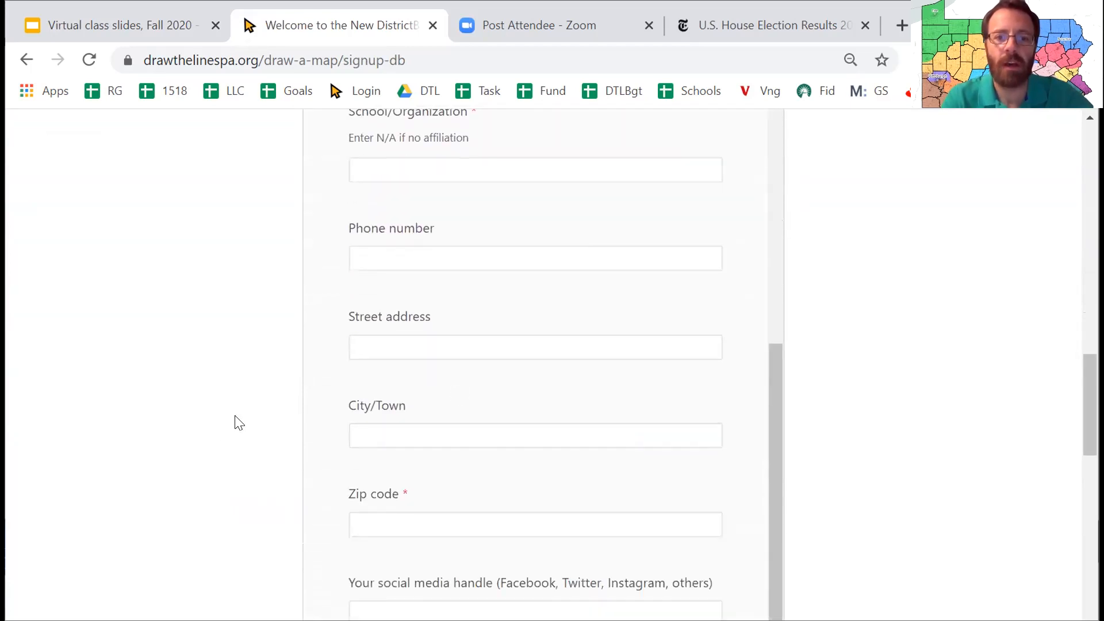
scroll(235, 423, down, 3)
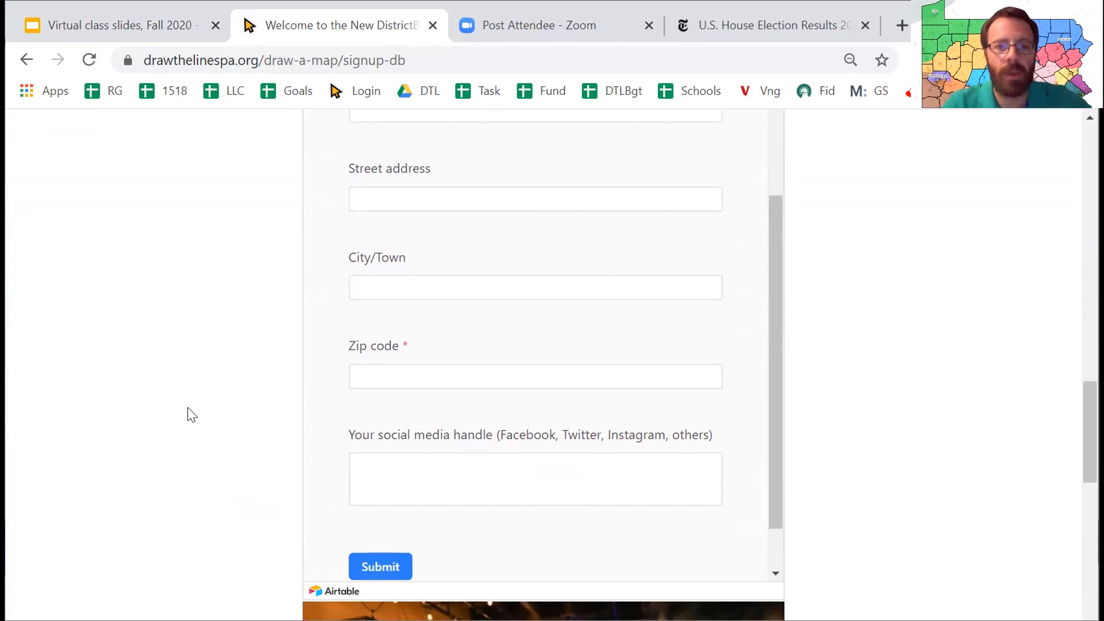
scroll(575, 276, up, 9)
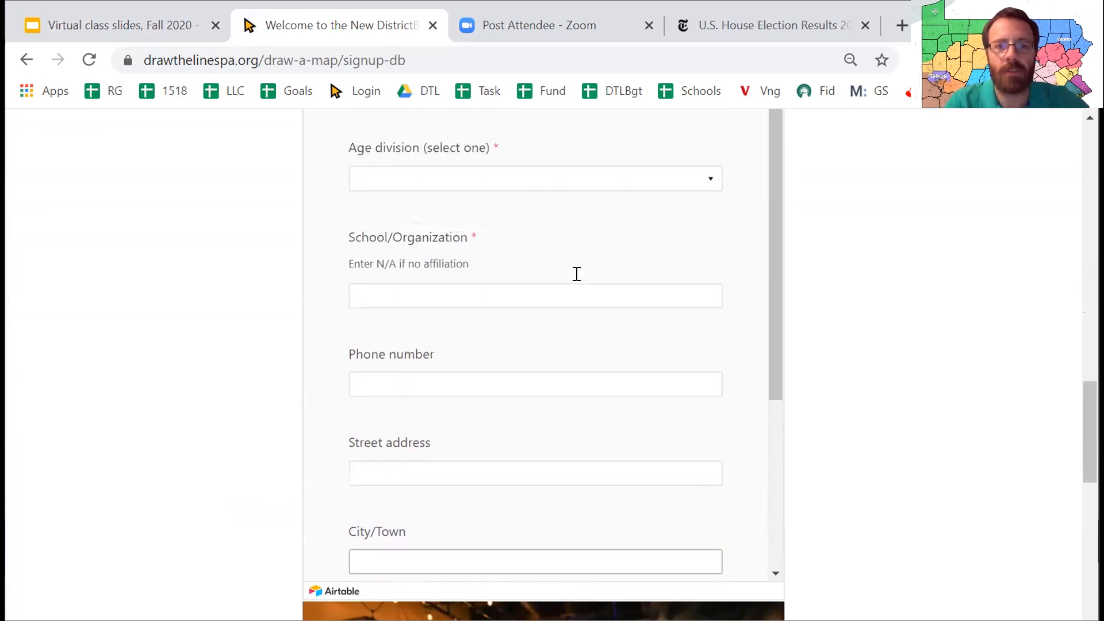
scroll(254, 271, up, 5)
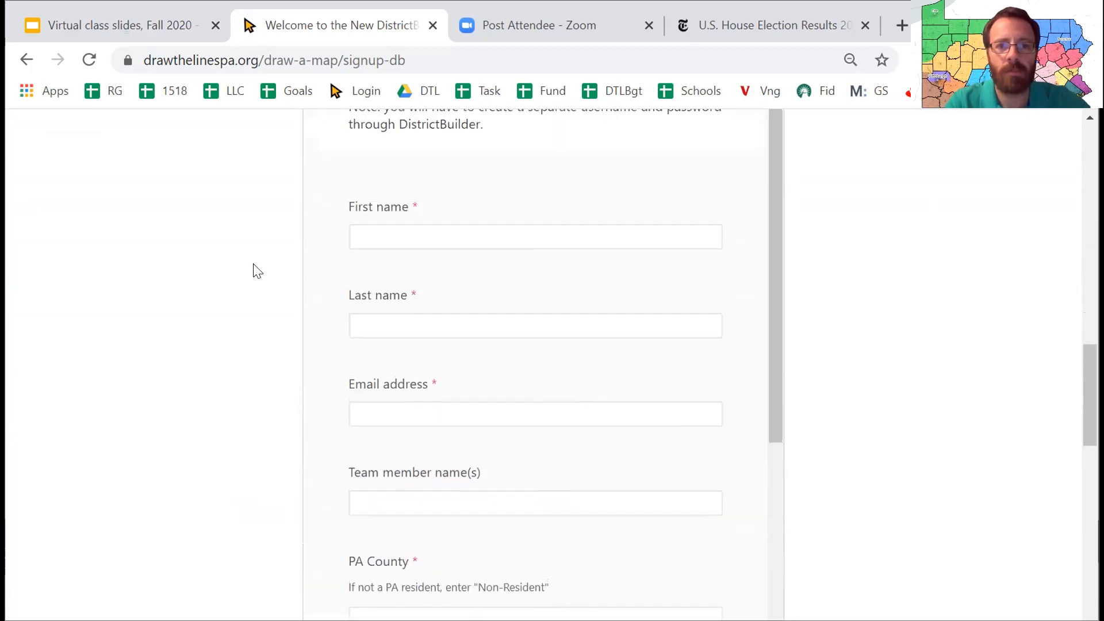
scroll(253, 270, up, 2)
scroll(253, 270, down, 1)
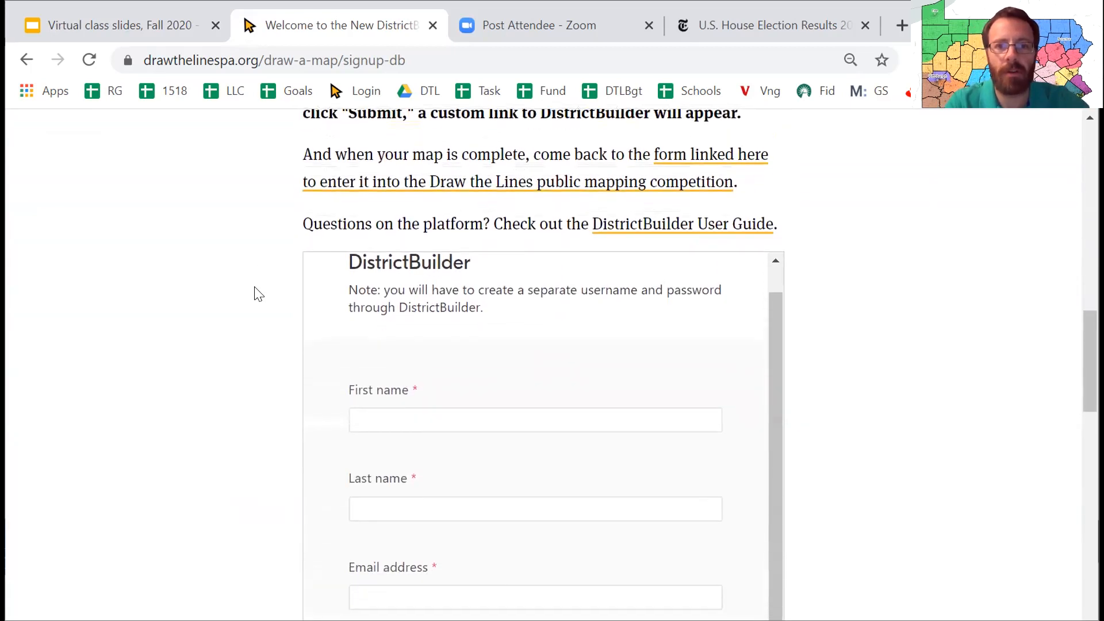
scroll(242, 241, up, 10)
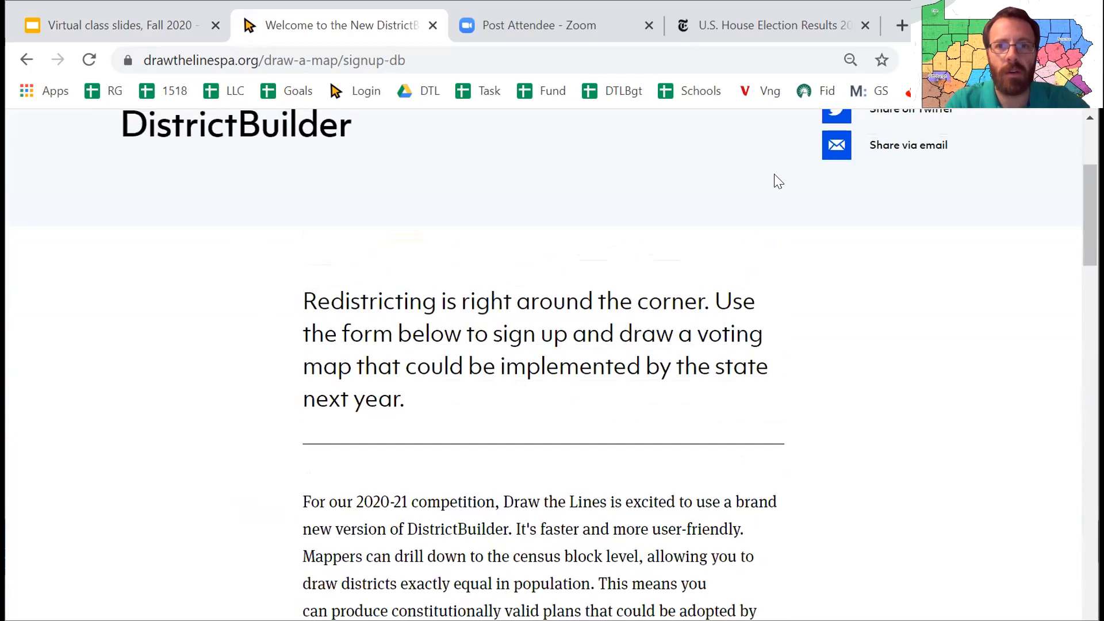
Return to the Draw a map page and look over its links for starting a map
click(27, 60)
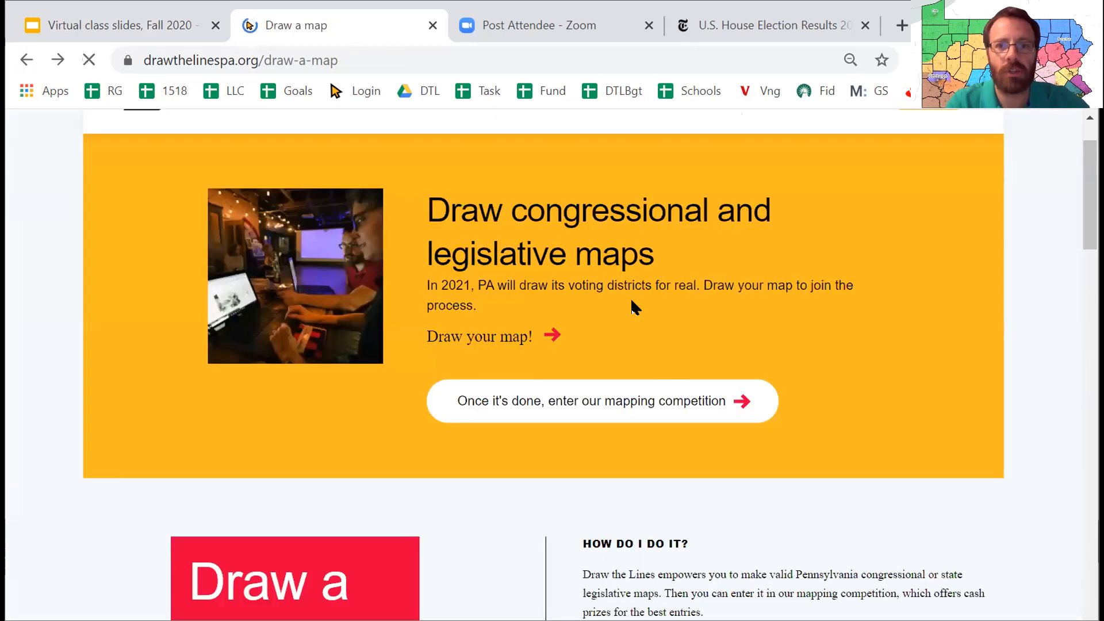
scroll(706, 251, up, 1)
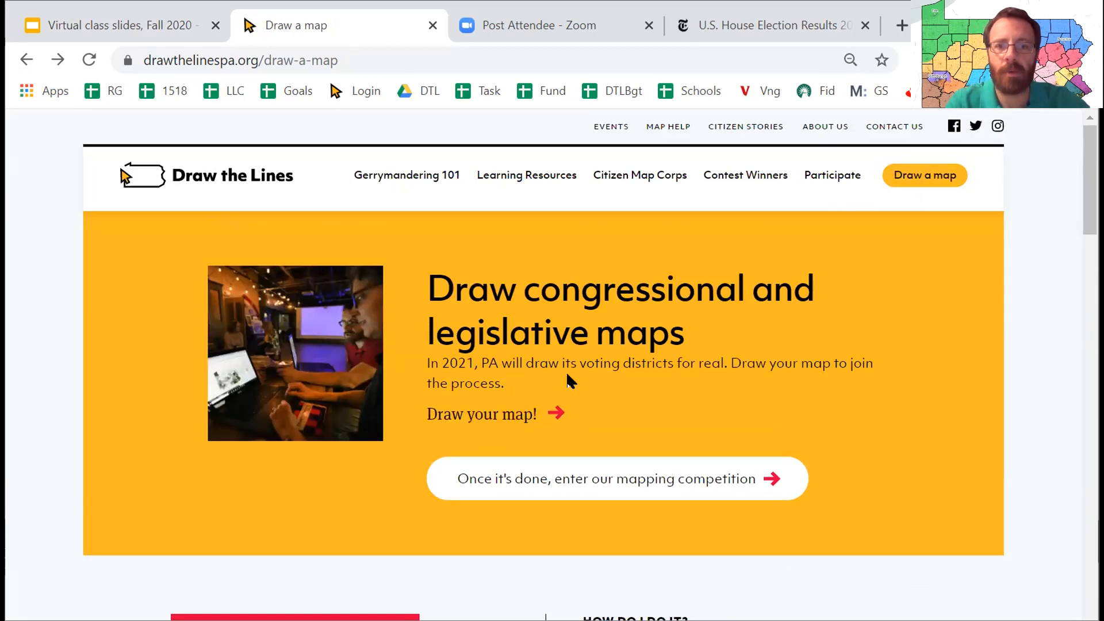
scroll(567, 377, down, 3)
scroll(324, 543, down, 1)
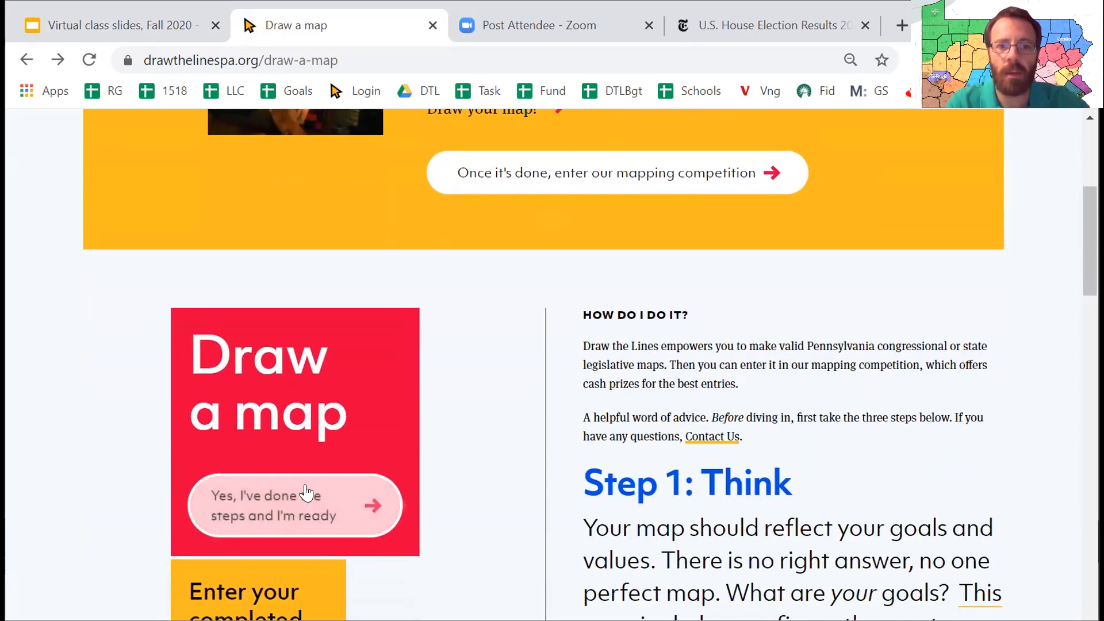
scroll(552, 310, up, 2)
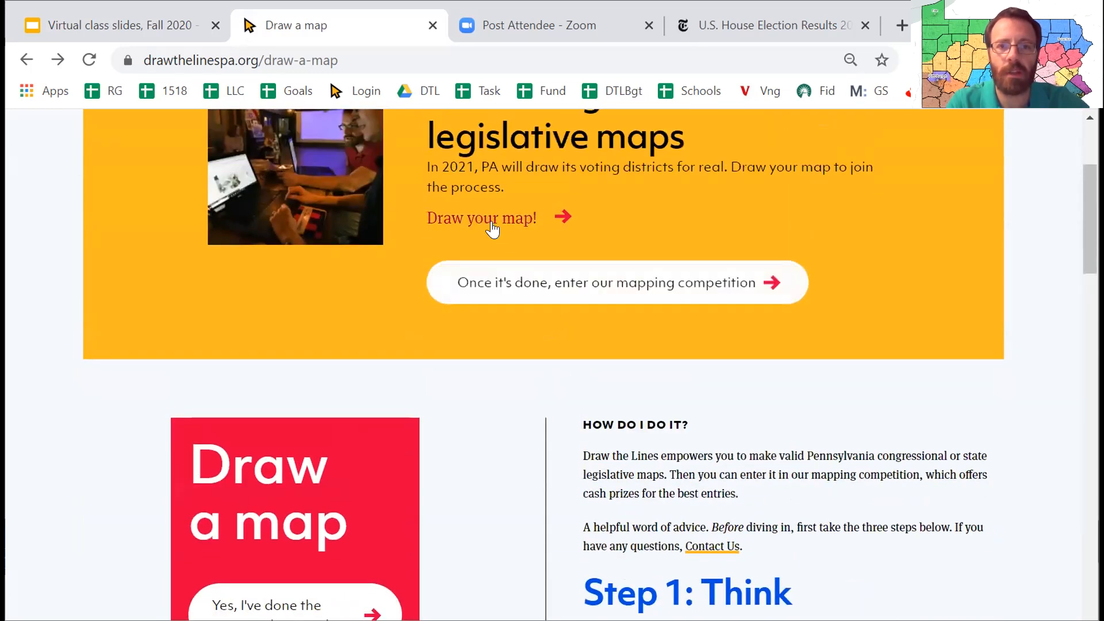
Reopen the DistrictBuilder sign-up page from "Draw your map!" and examine the form's fields from first name to street address
click(491, 226)
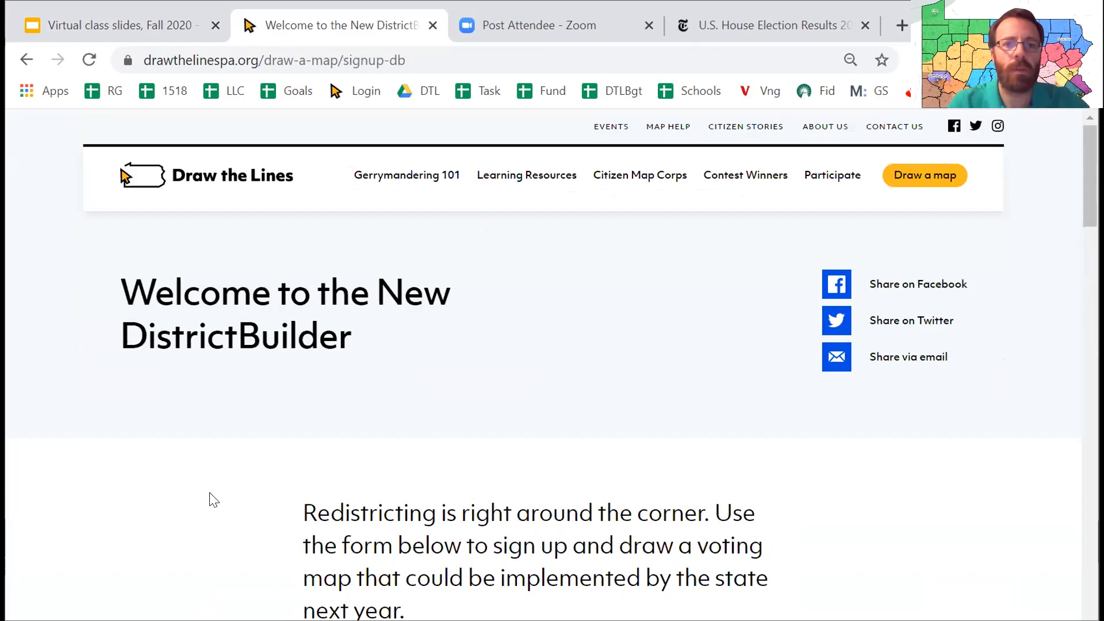
scroll(213, 501, down, 8)
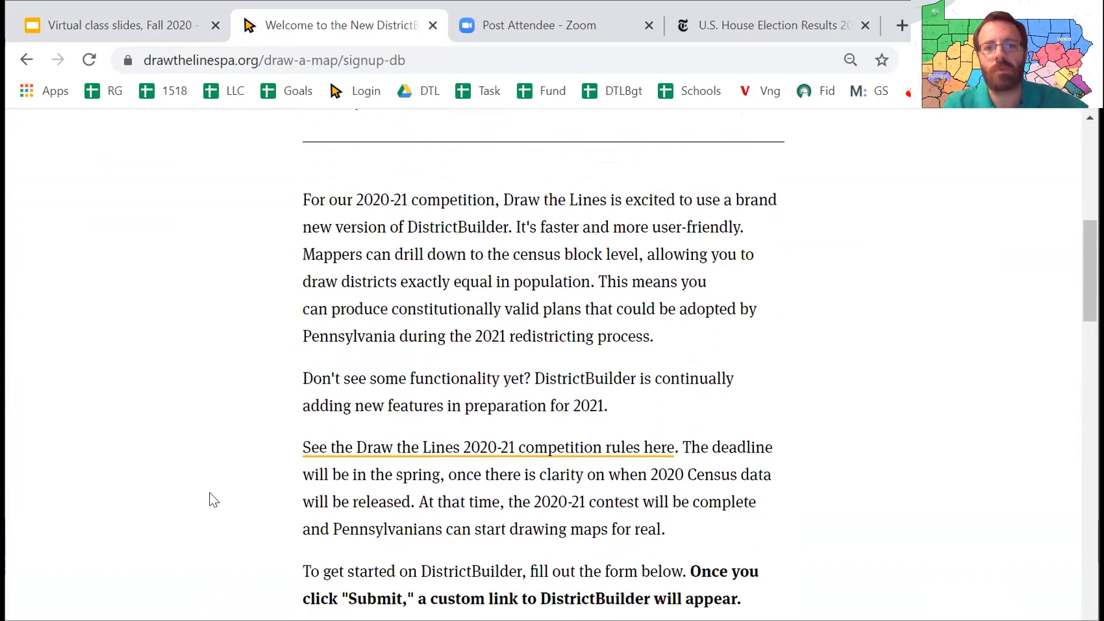
scroll(213, 500, down, 8)
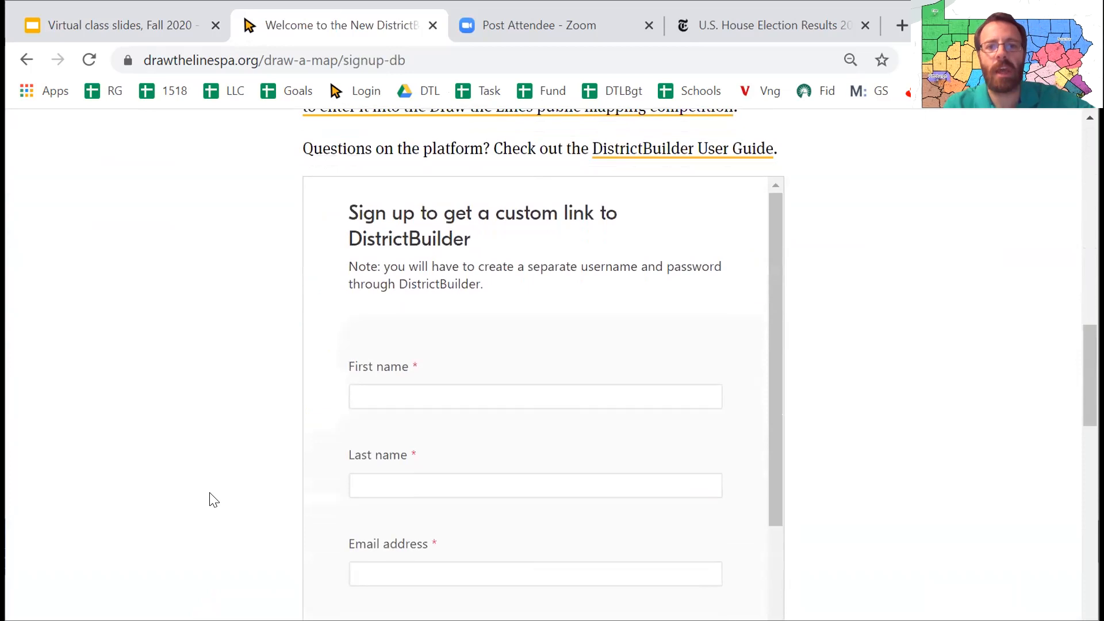
scroll(213, 500, down, 2)
scroll(503, 387, down, 3)
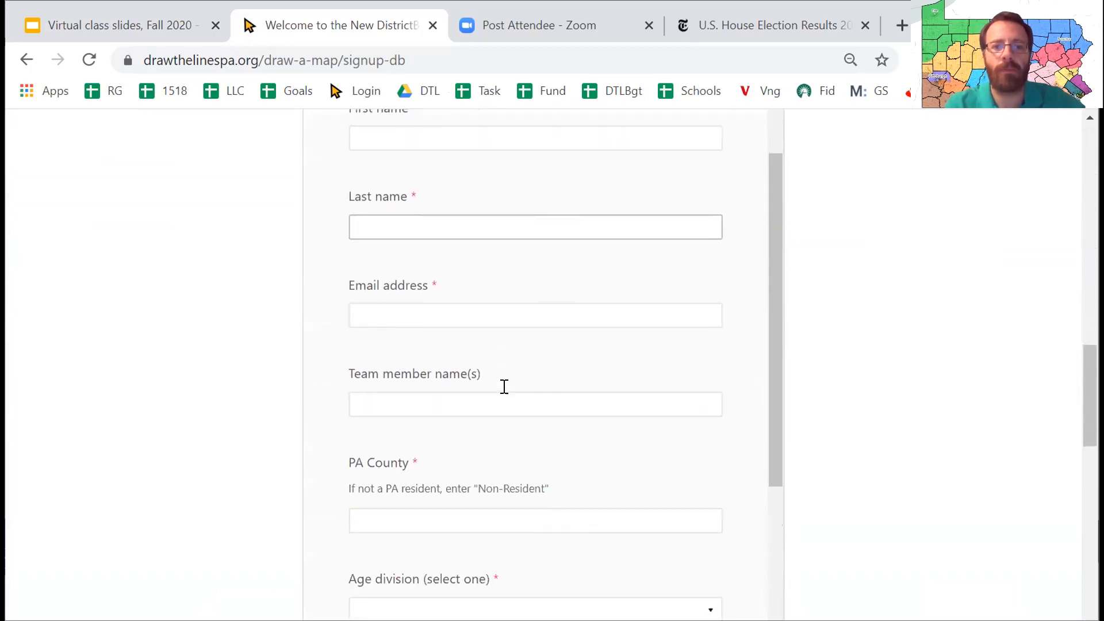
scroll(504, 386, down, 6)
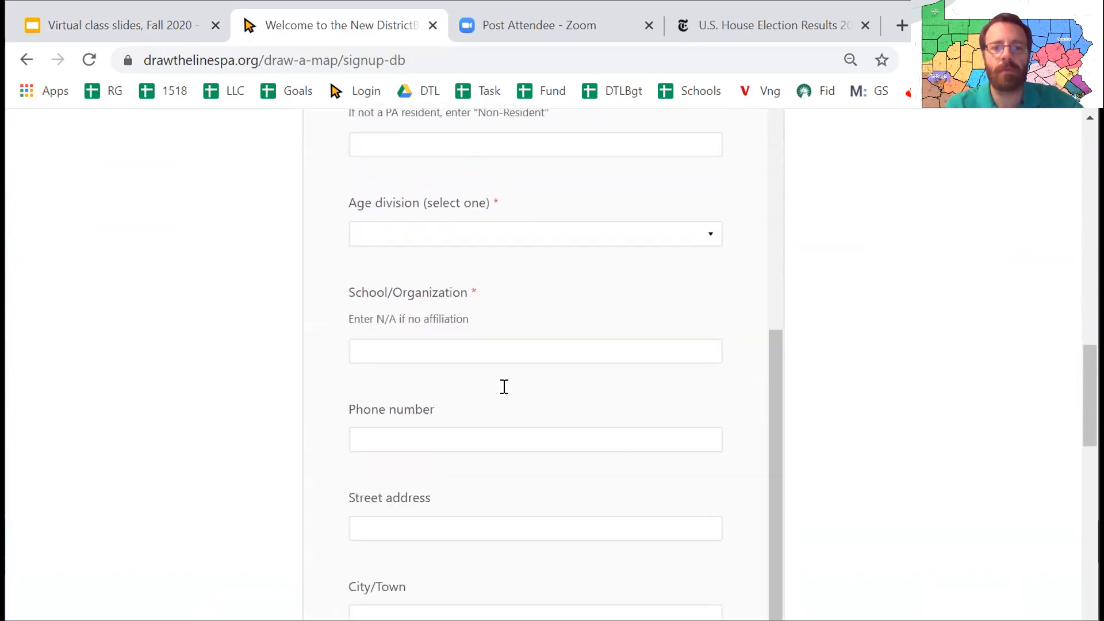
scroll(230, 306, up, 5)
scroll(229, 306, up, 1)
scroll(229, 305, down, 1)
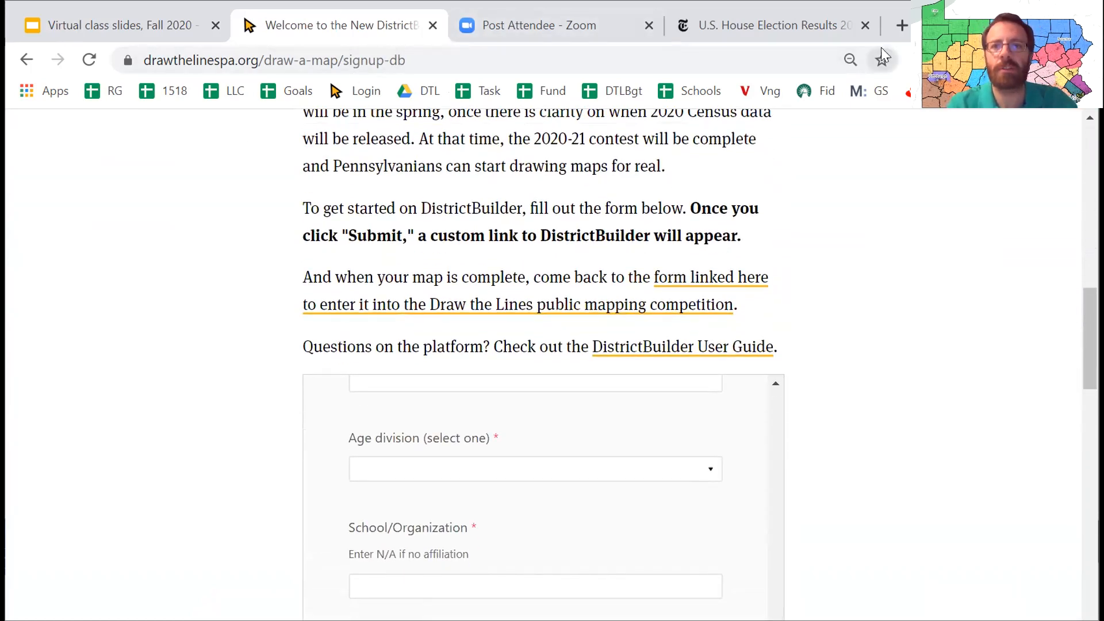
Open app.districtbuilder.org in a new browser tab
click(901, 26)
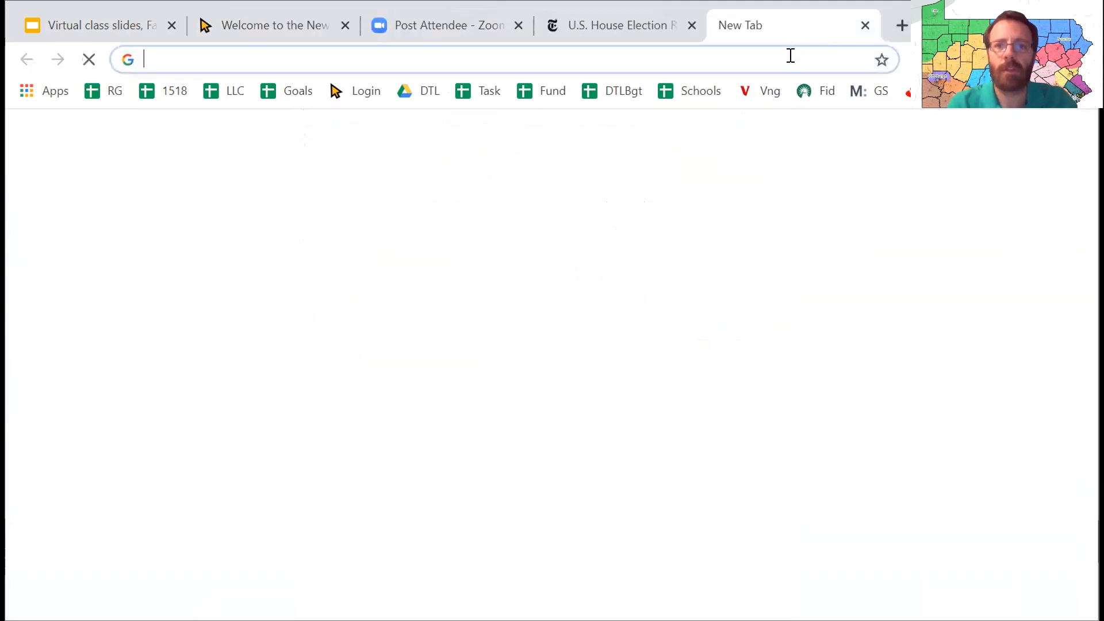
click(791, 55)
text(st)
key(BackSpace)
key(BackSpace)
key(BackSpace)
text(ap)
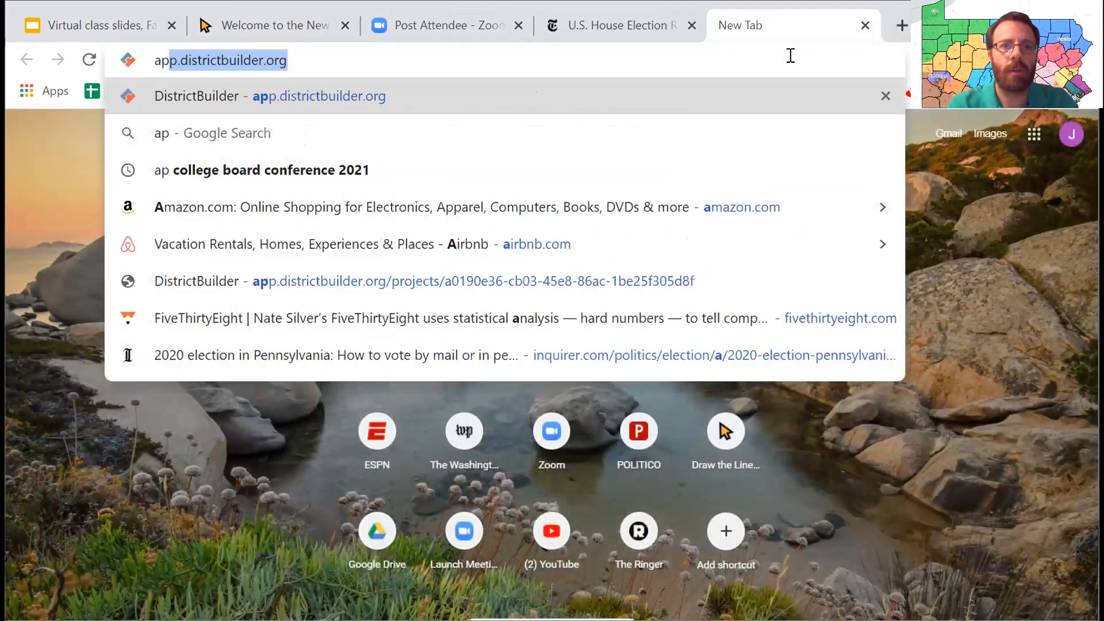
text(p)
key(Return)
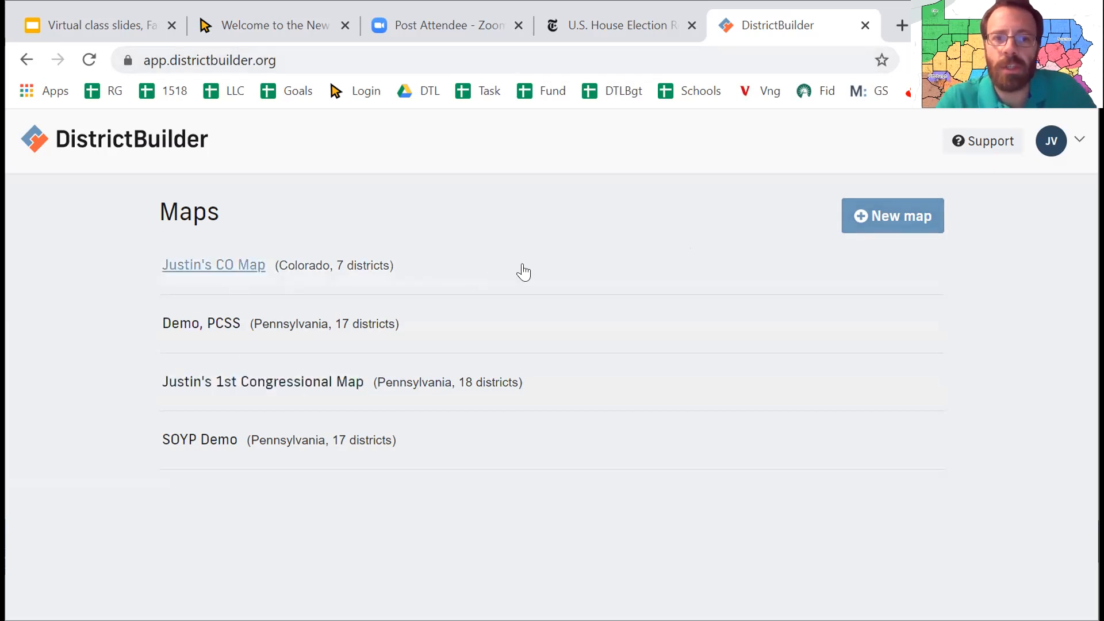
Start a new map in DistrictBuilder and name it "Demo, 2020.10.27"
click(871, 227)
click(684, 263)
text(D)
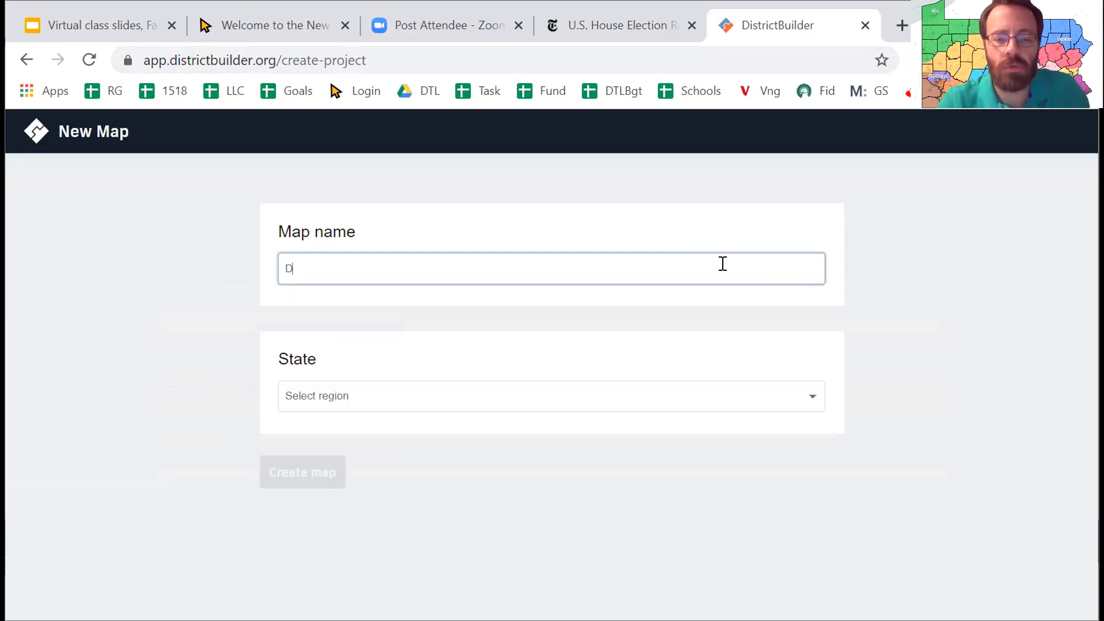
text(emo, 2020.10.27)
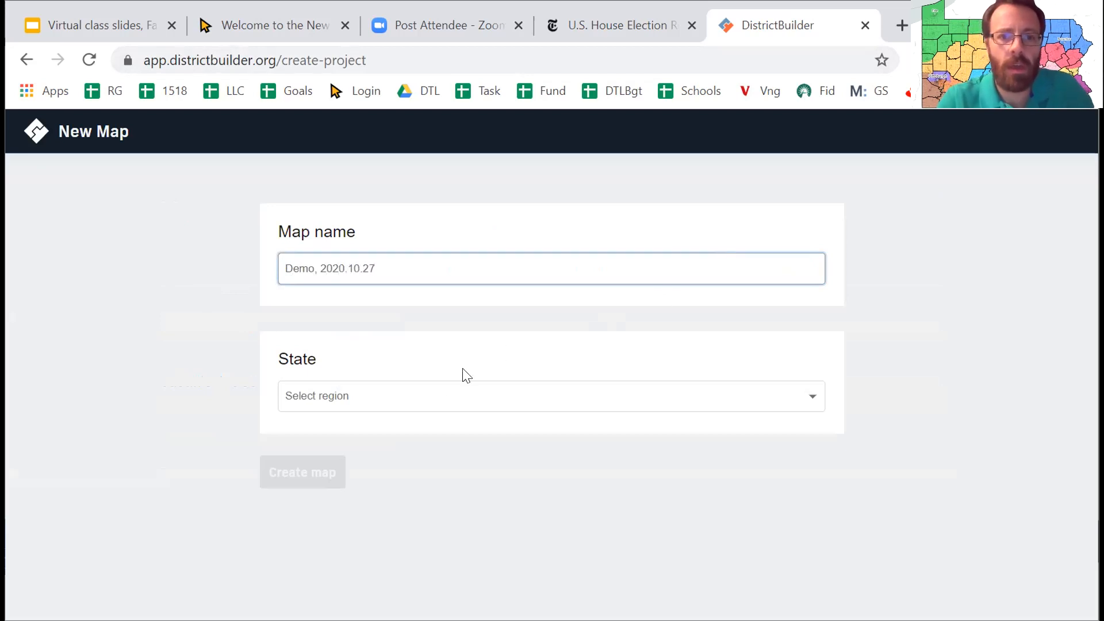
Set the new map's state to Pennsylvania and bring its district options into view
click(431, 396)
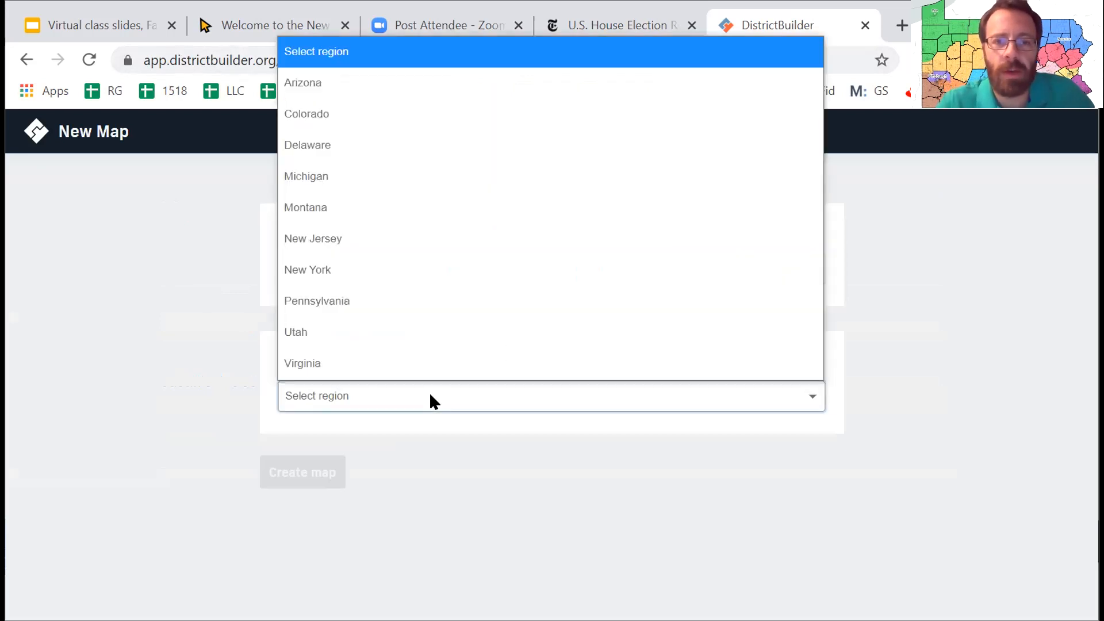
click(332, 300)
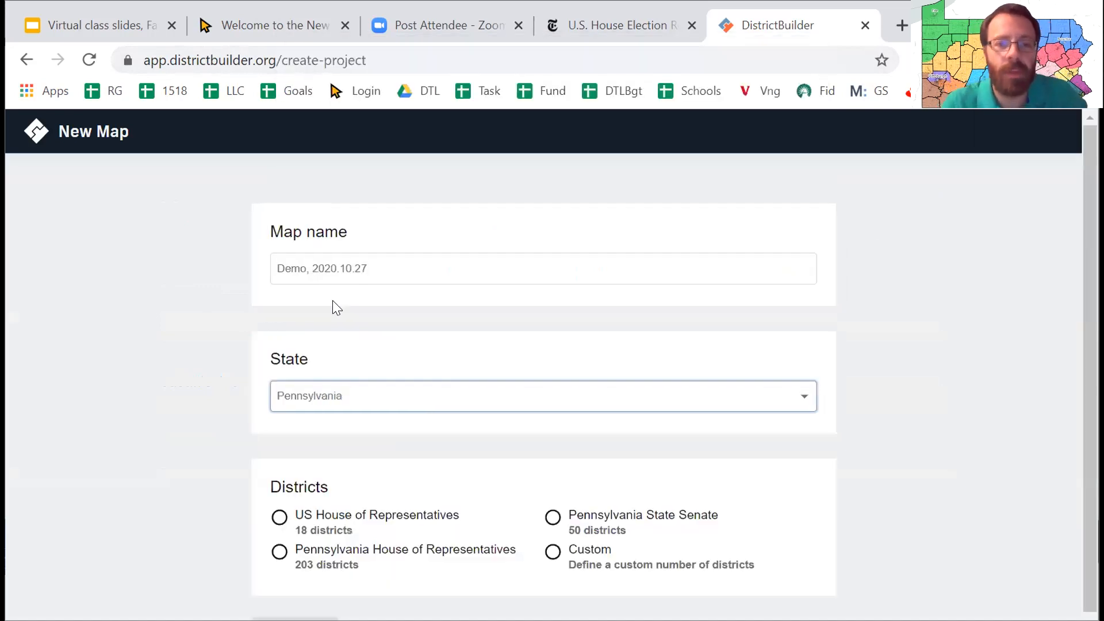
scroll(165, 377, down, 1)
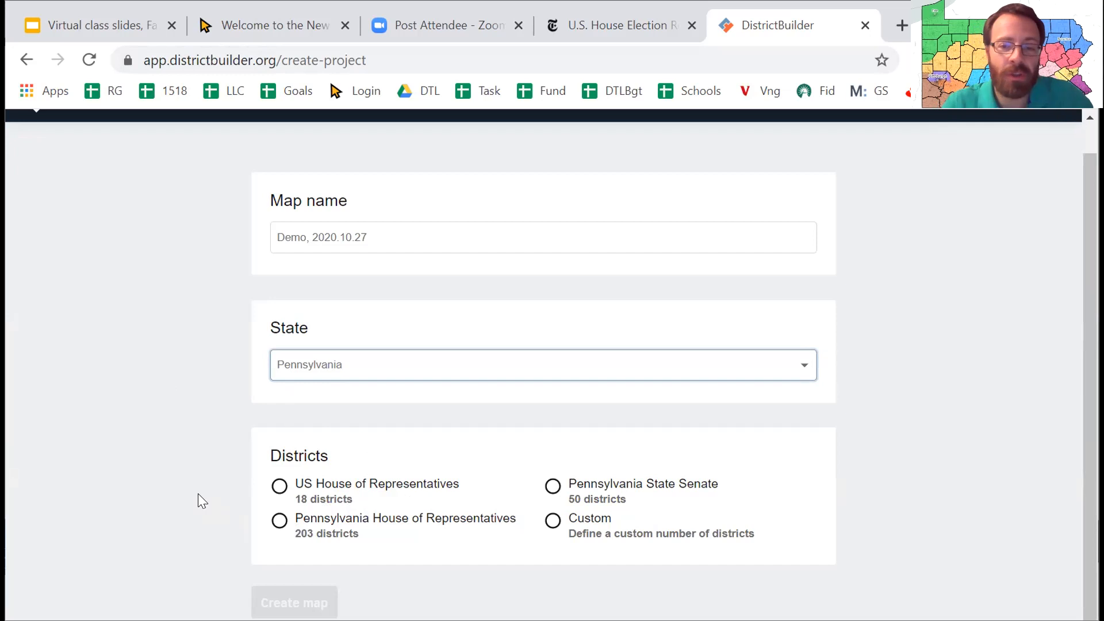
Define a custom number of 17 districts for the new map and create it
click(551, 521)
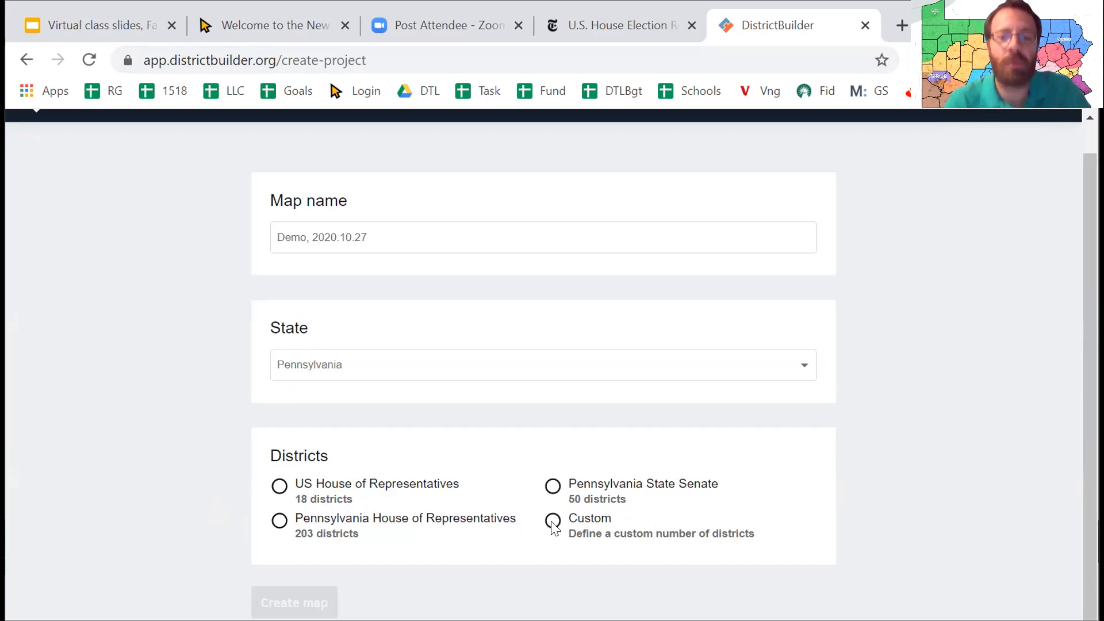
scroll(145, 457, down, 1)
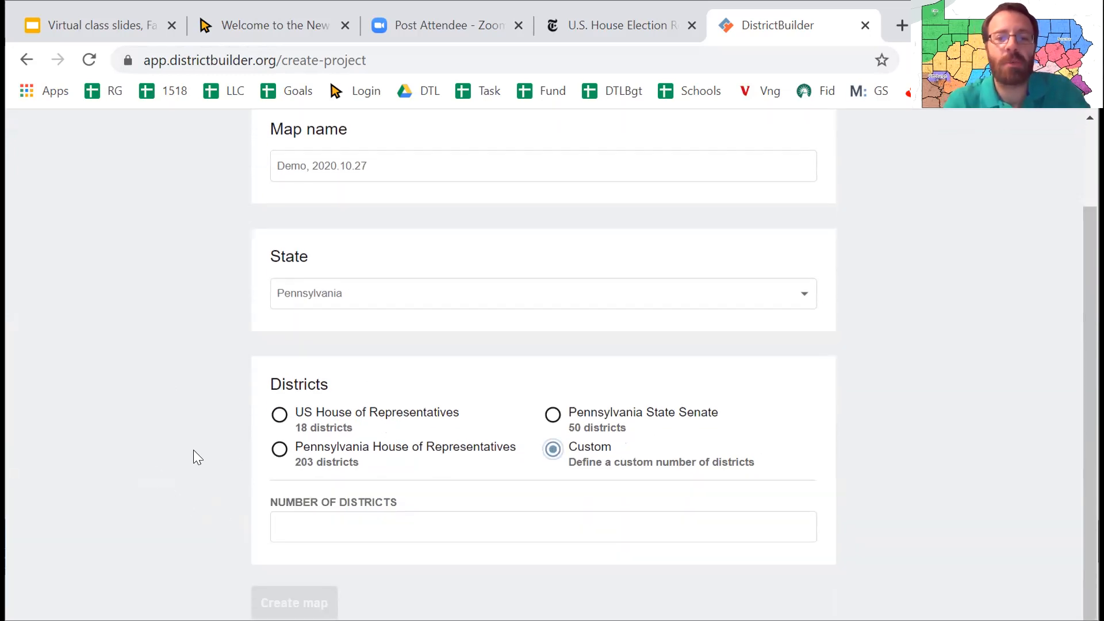
click(285, 520)
text(17)
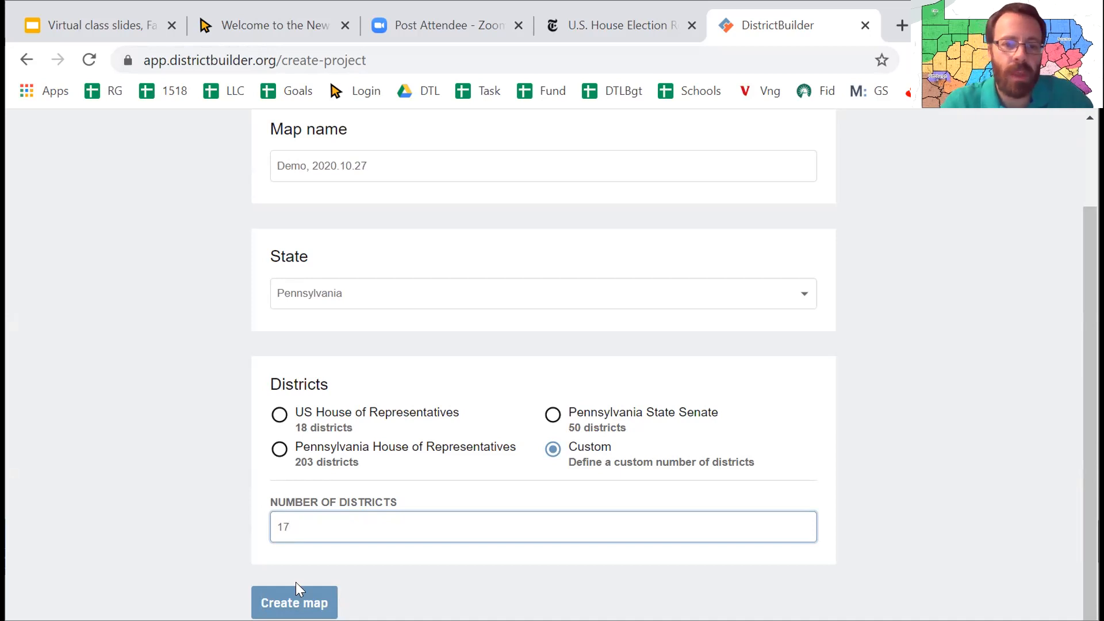
click(294, 601)
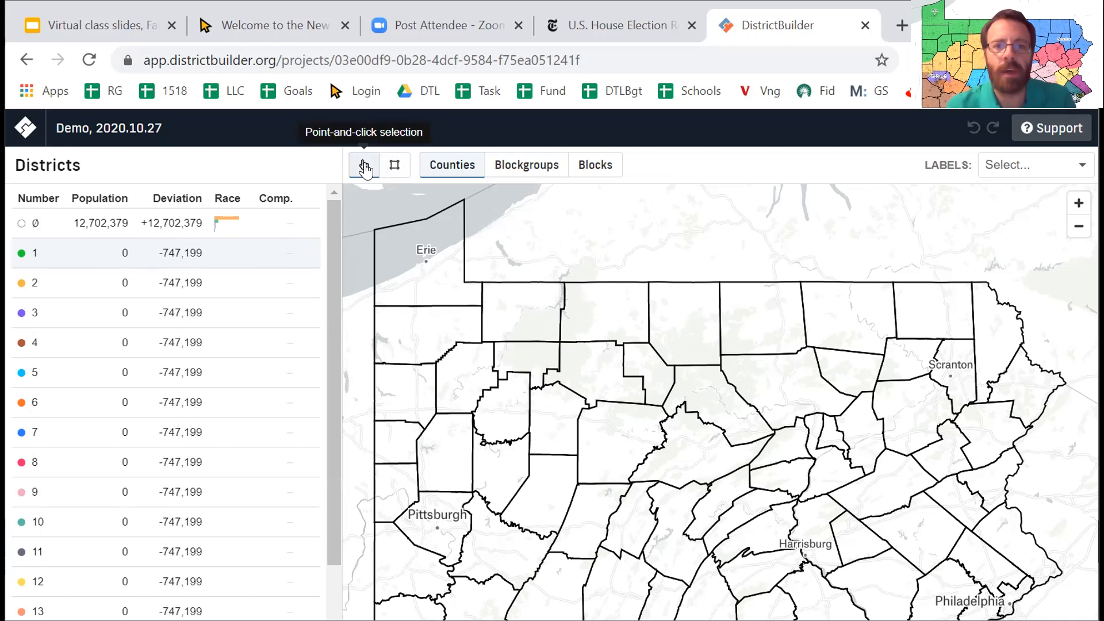
Assign the ten northwestern counties, from Erie and Crawford across to Elk and down past Clarion, to district 1 and accept the selection
click(426, 262)
click(418, 331)
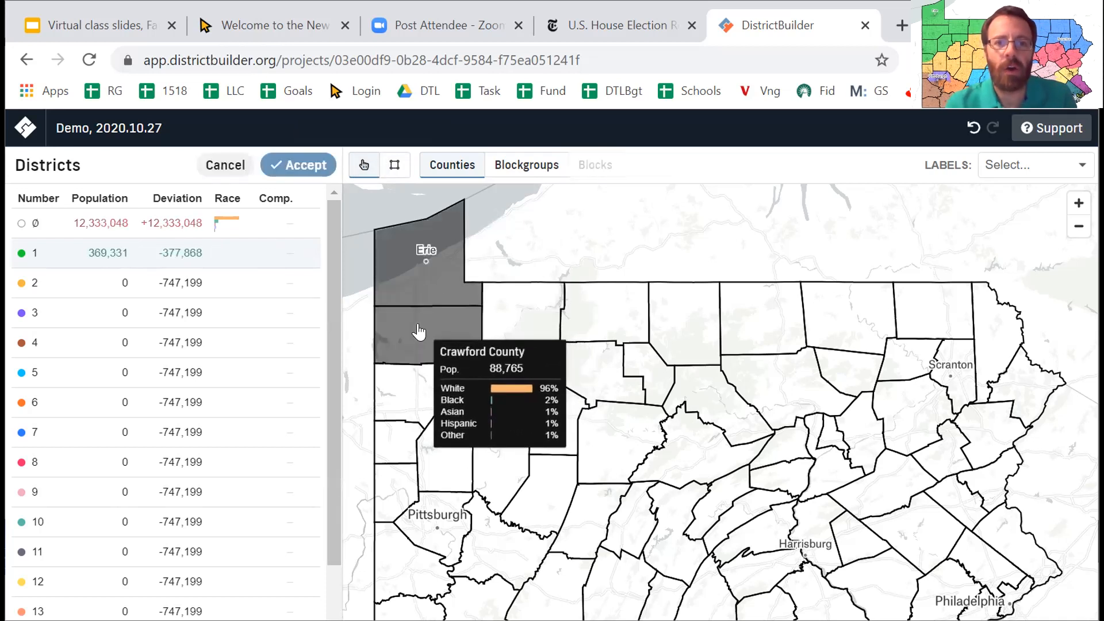
click(413, 376)
click(451, 380)
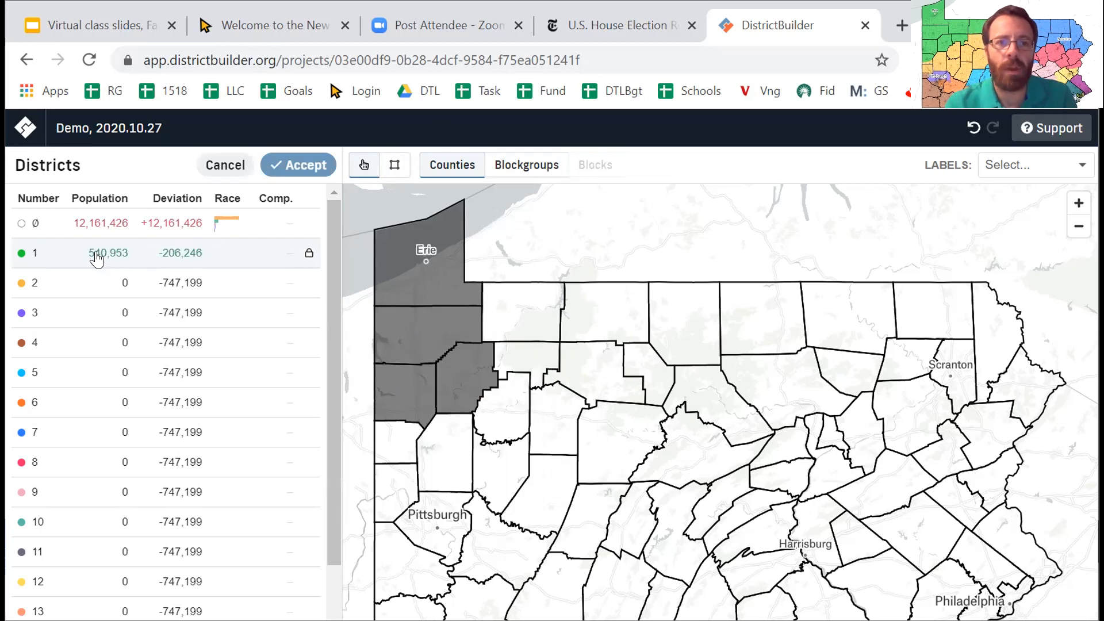
click(493, 385)
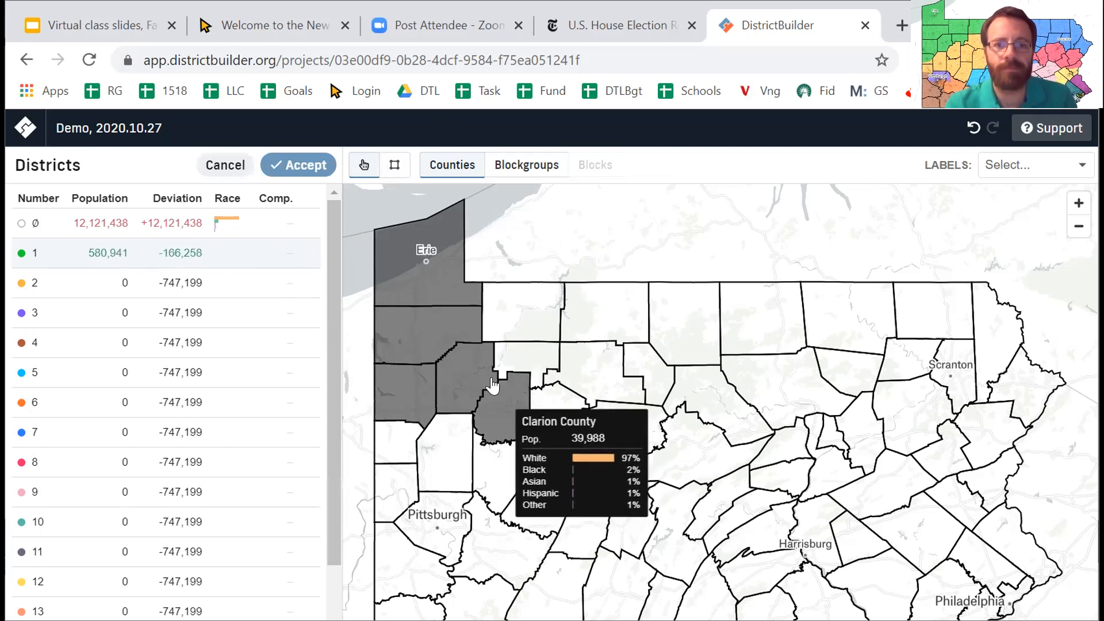
click(512, 353)
click(486, 296)
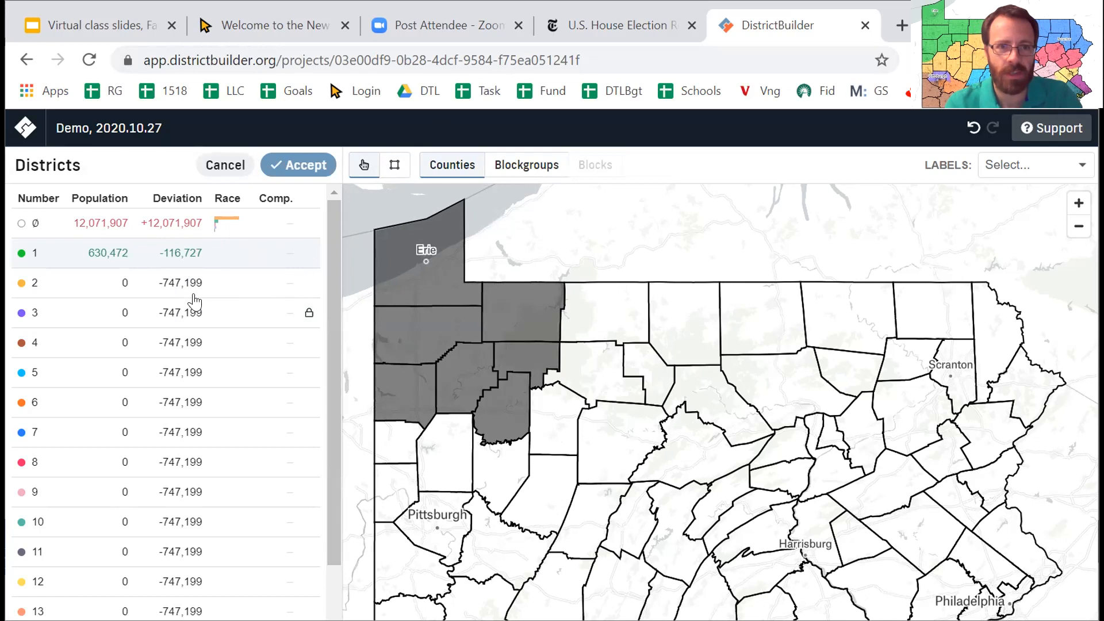
click(584, 321)
click(583, 364)
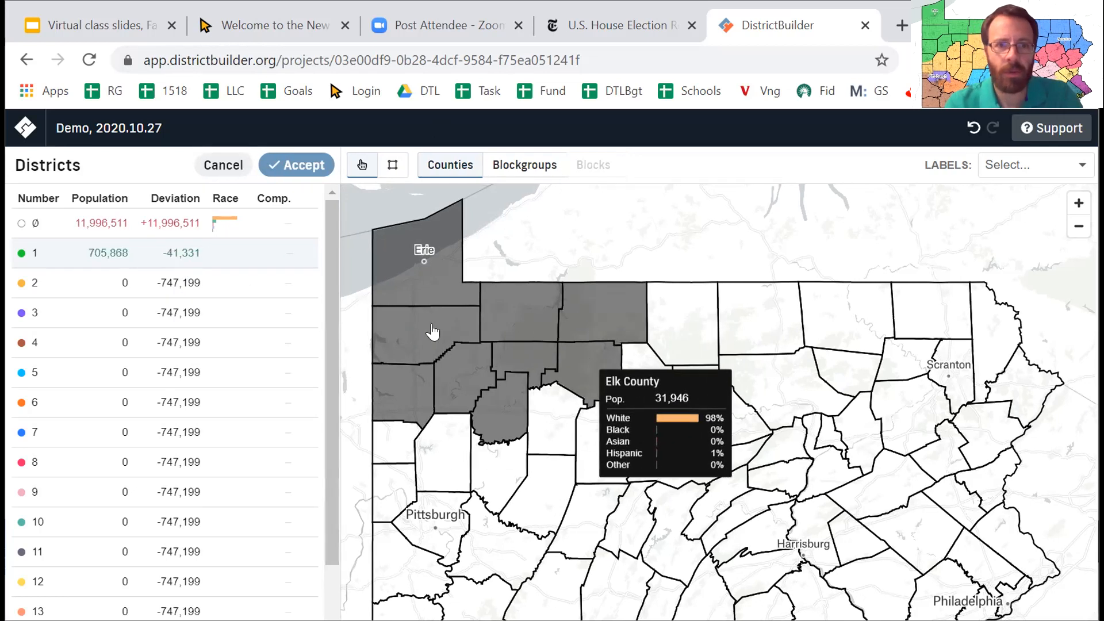
click(546, 409)
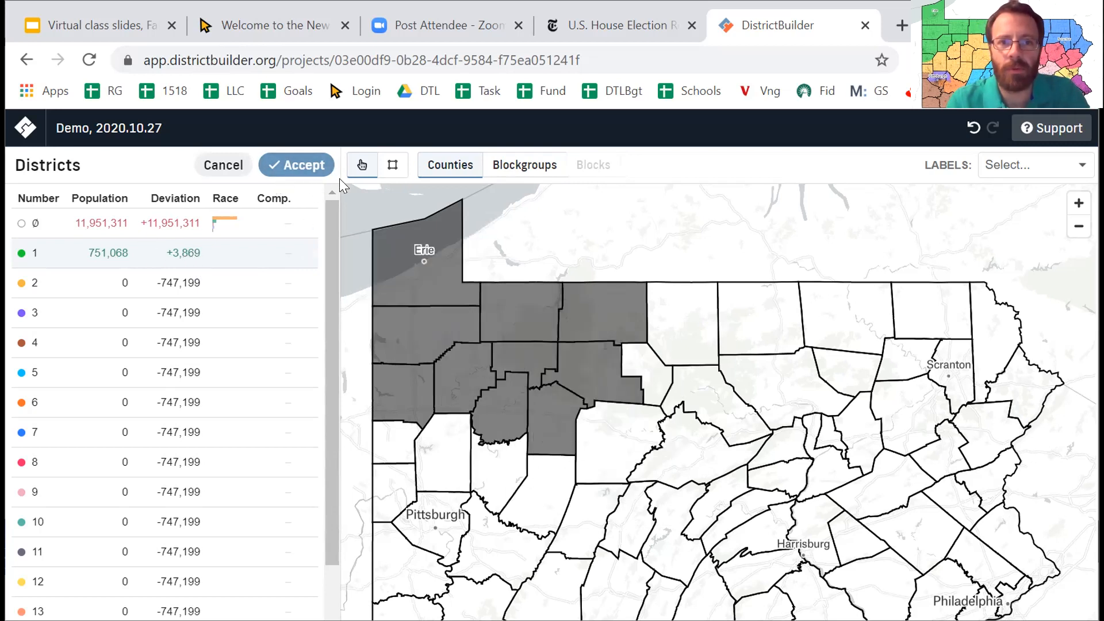
click(290, 164)
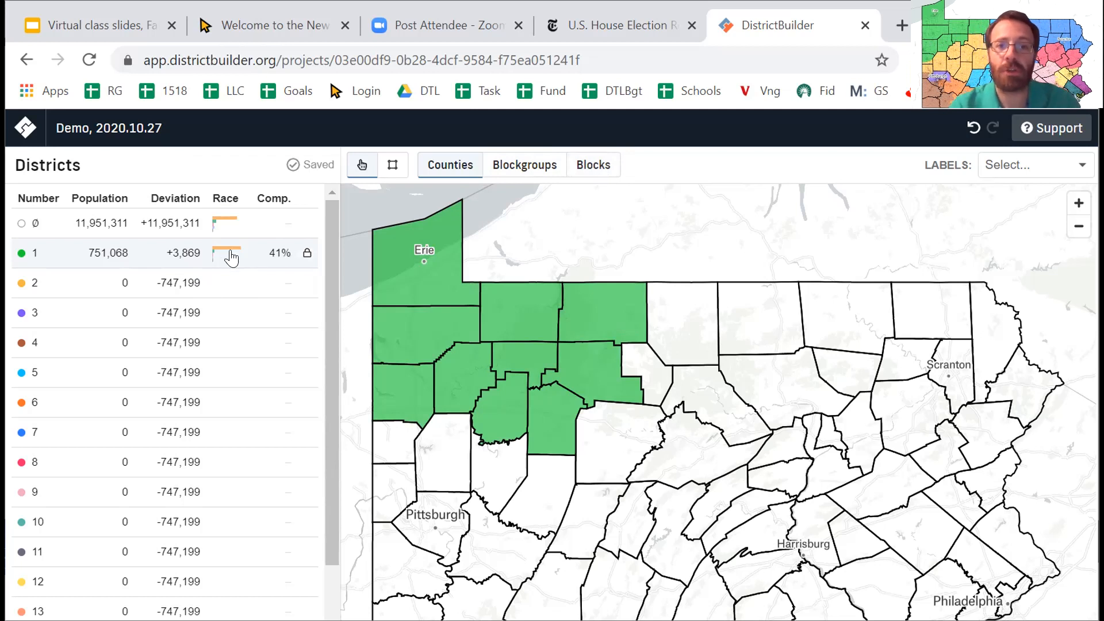
mouse_move(224, 254)
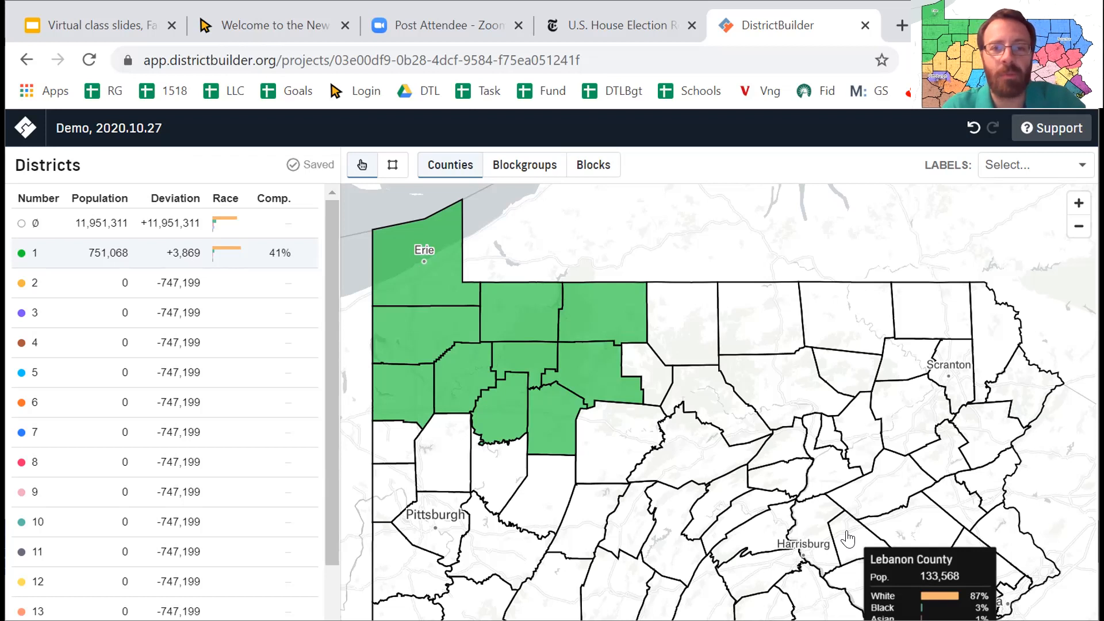
Assign the four counties north and northwest of Pittsburgh below district 1, plus Indiana County, to district 2 using rectangle selection
click(393, 170)
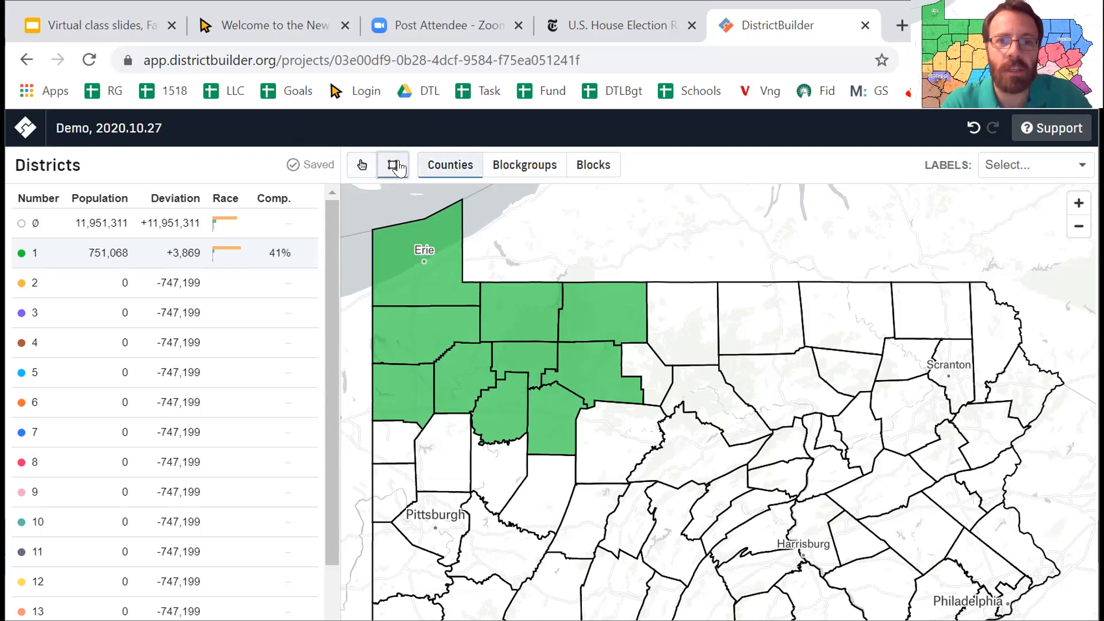
drag(391, 449, 488, 477)
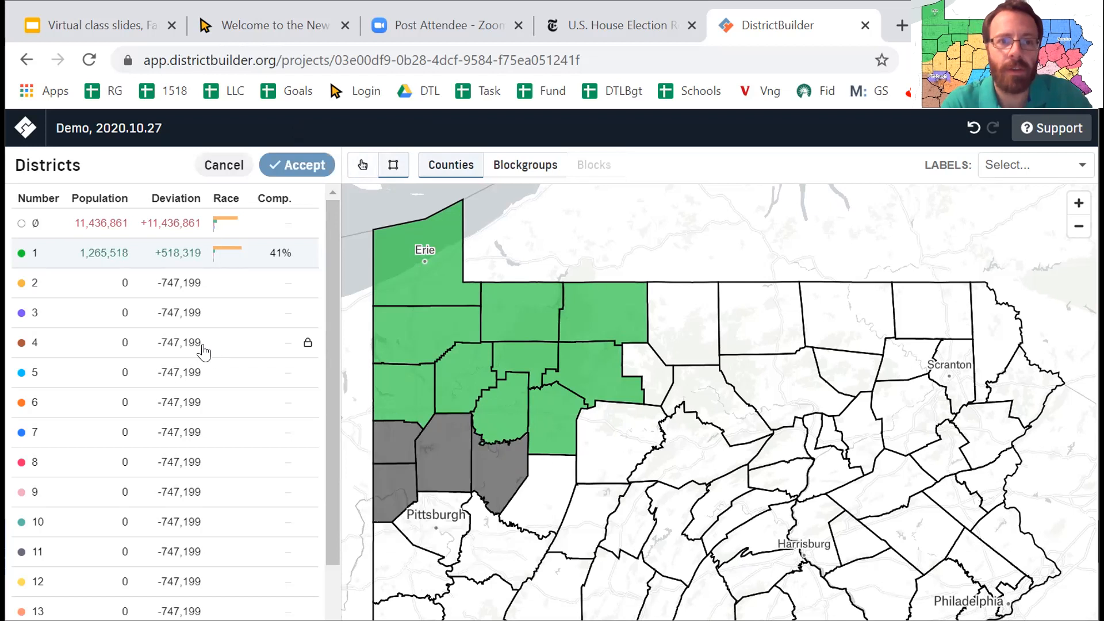
click(90, 285)
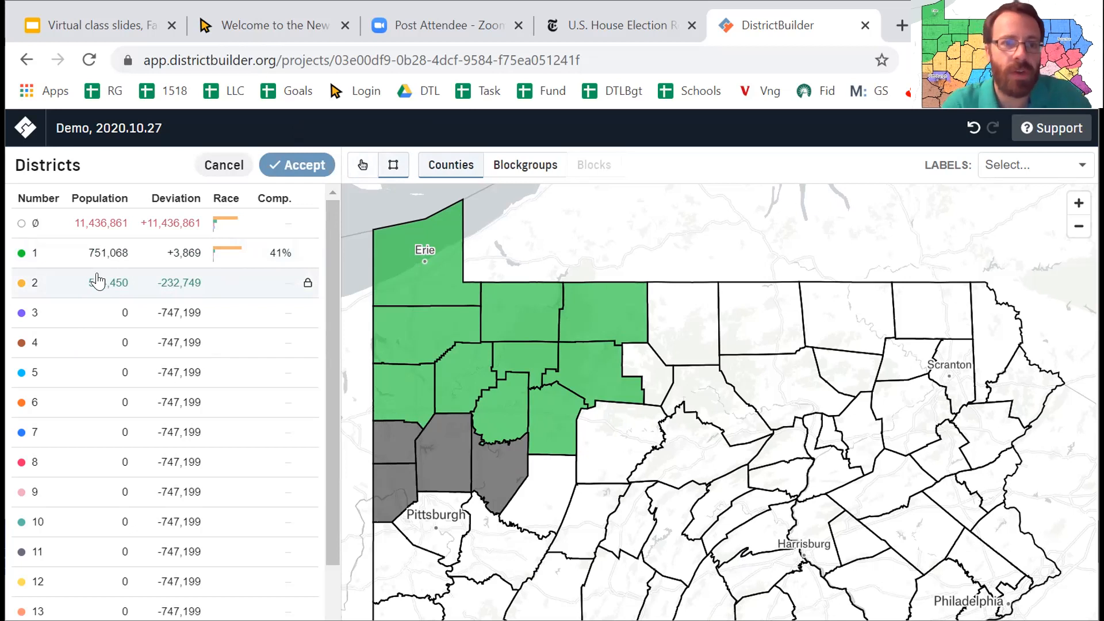
click(292, 175)
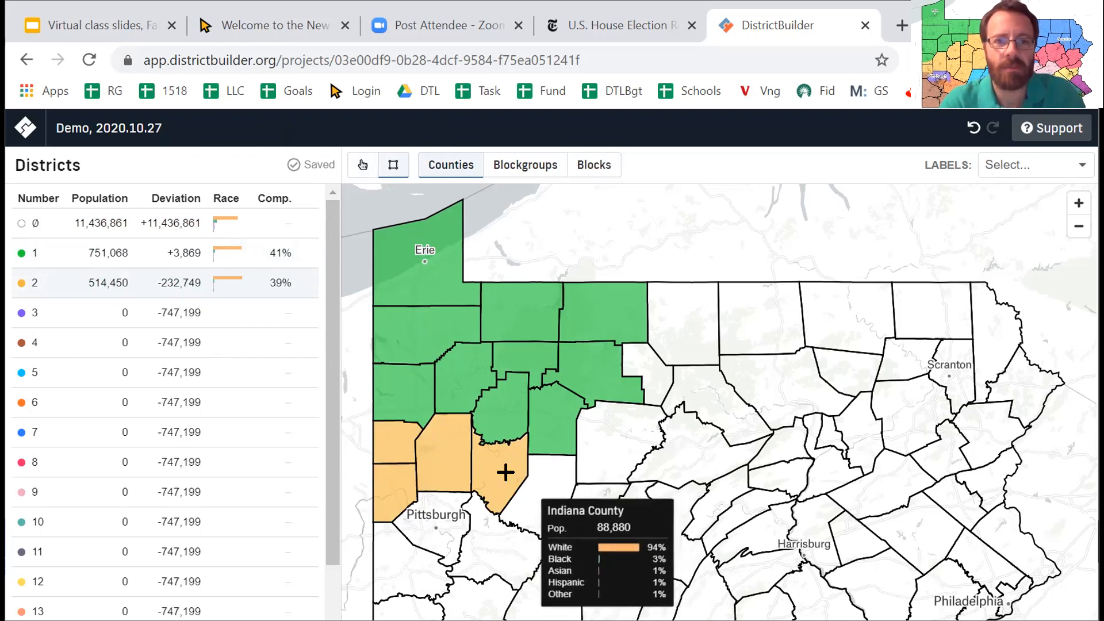
click(537, 489)
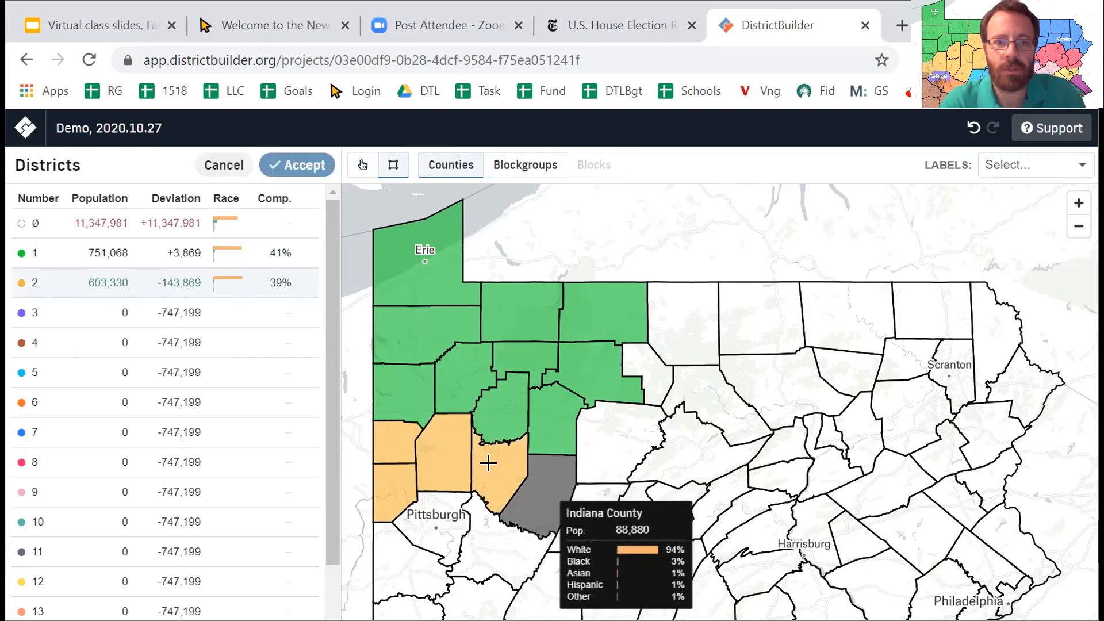
click(289, 179)
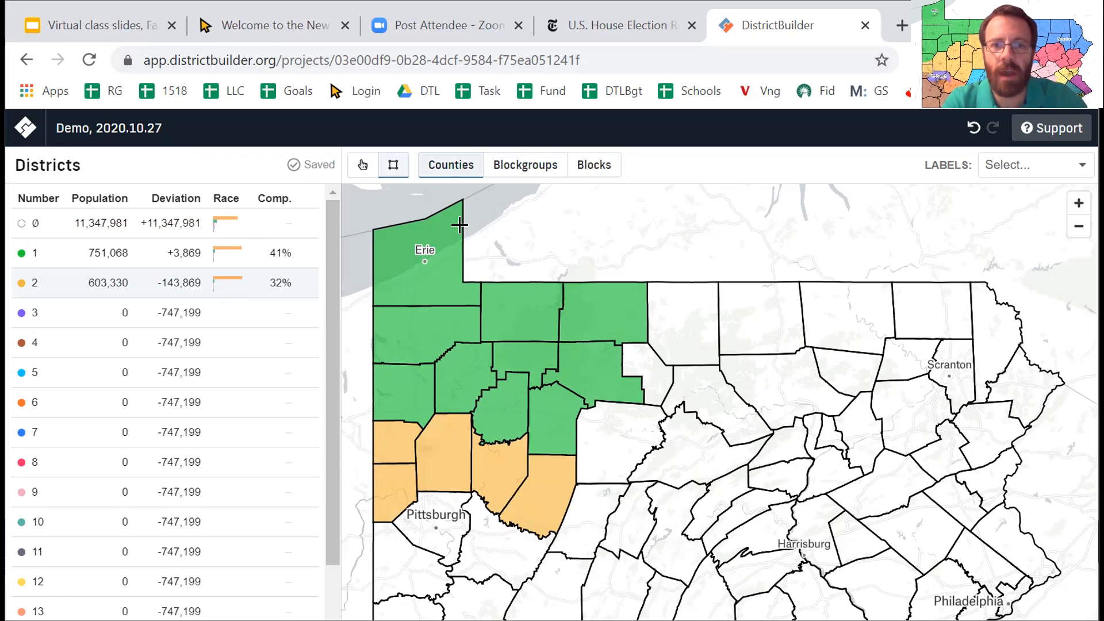
Switch the selection level to blockgroups and try a rectangle selection of the large blockgroups in and west of Clinton County
click(1078, 204)
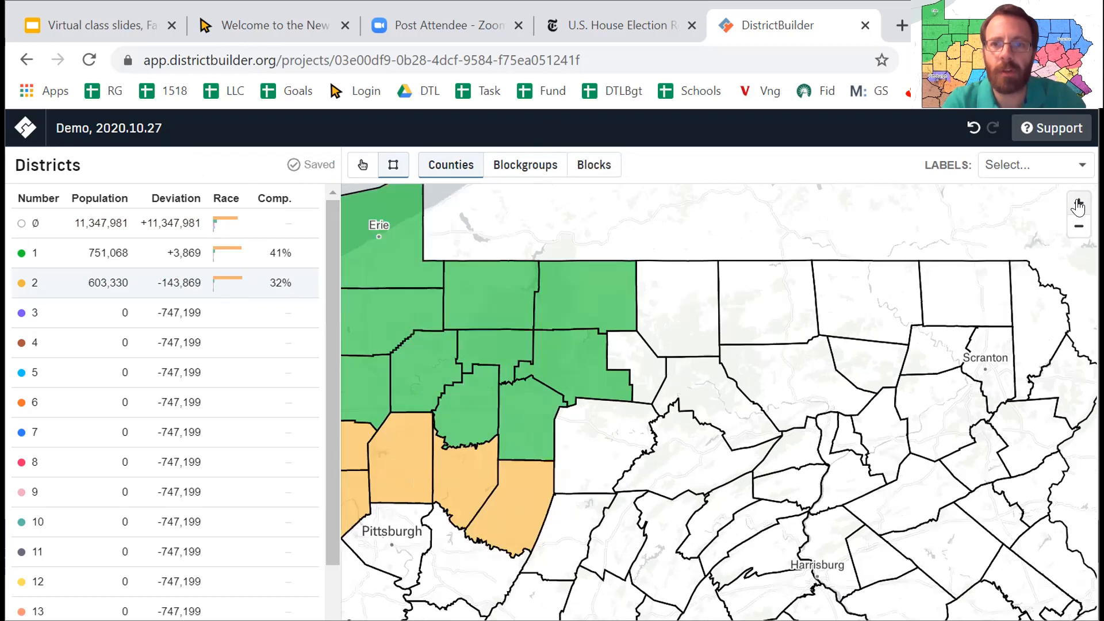
click(1078, 204)
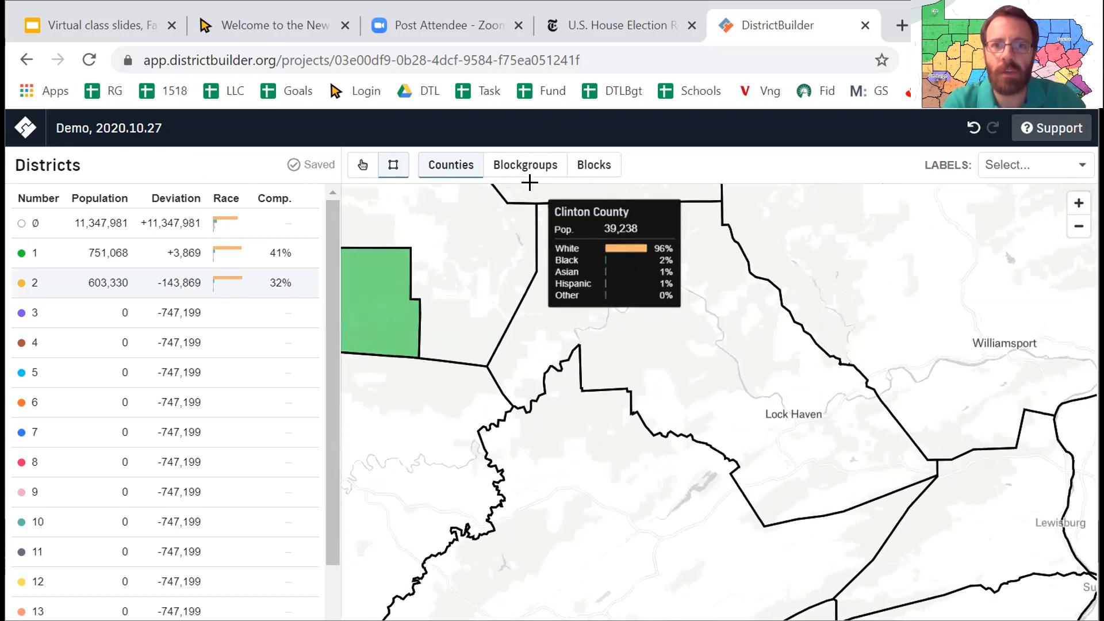
click(507, 170)
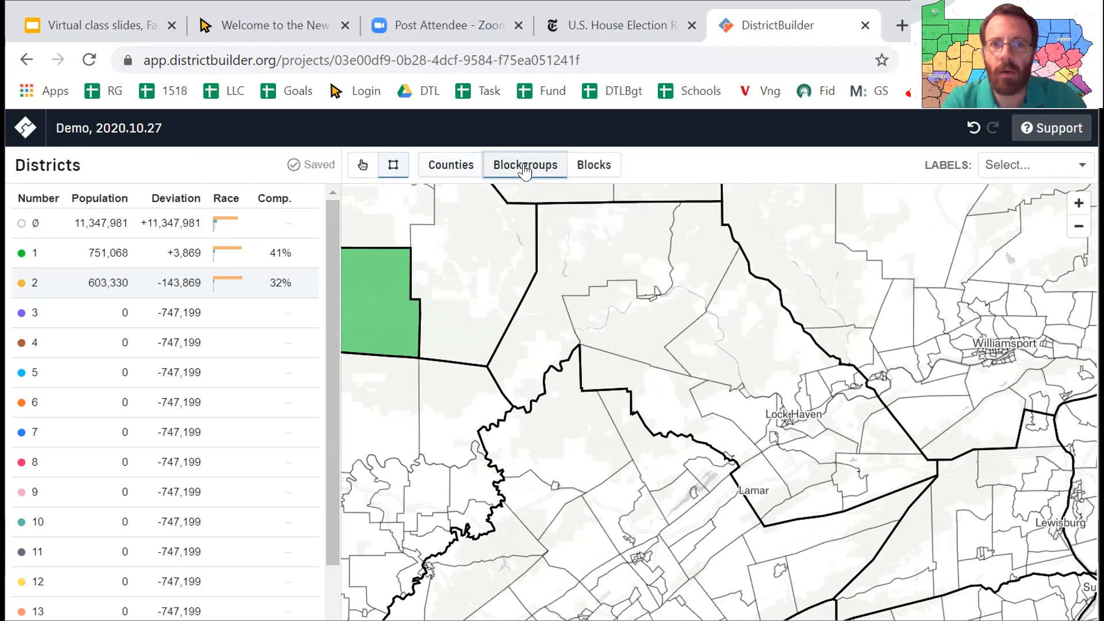
drag(447, 225, 600, 227)
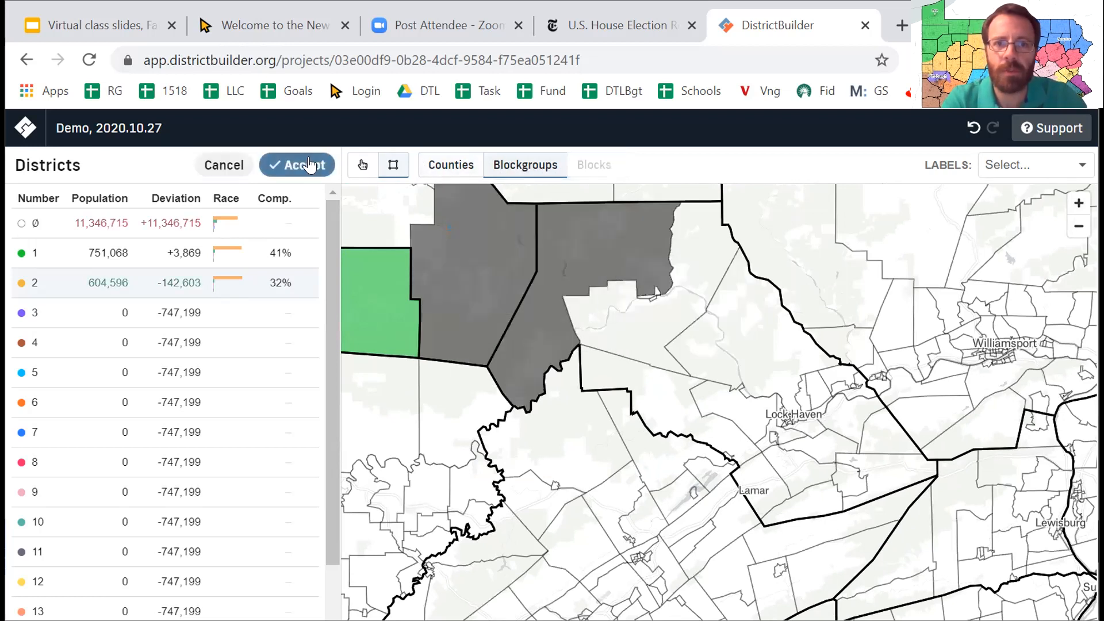
click(224, 166)
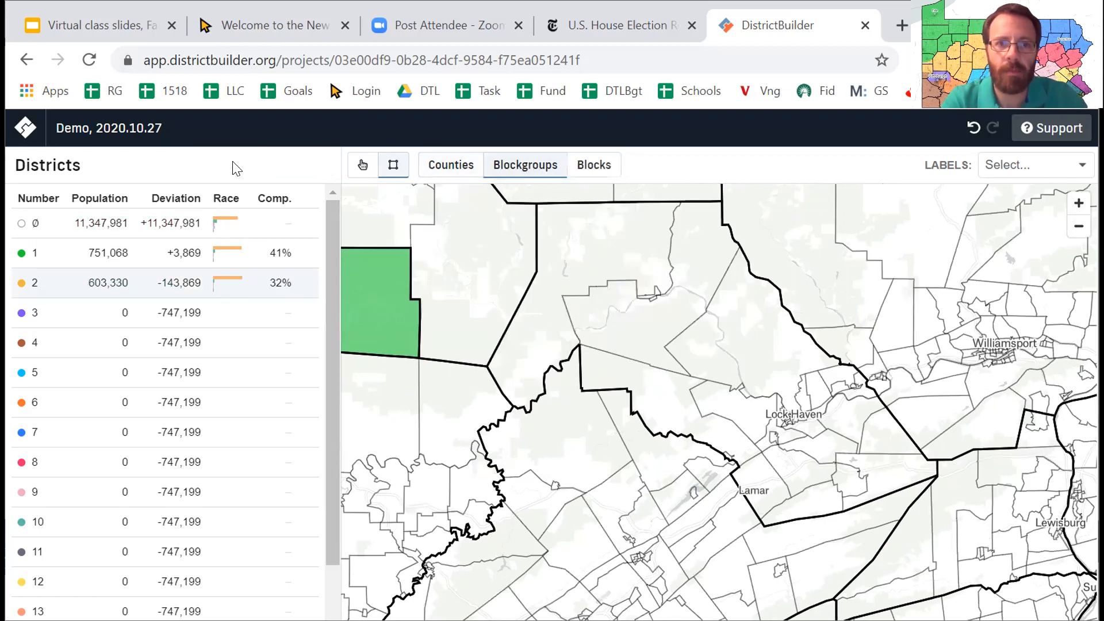
Assign the band of blockgroups north of Pittsburgh, directly below district 2, to district 3 using rectangle selection
click(364, 168)
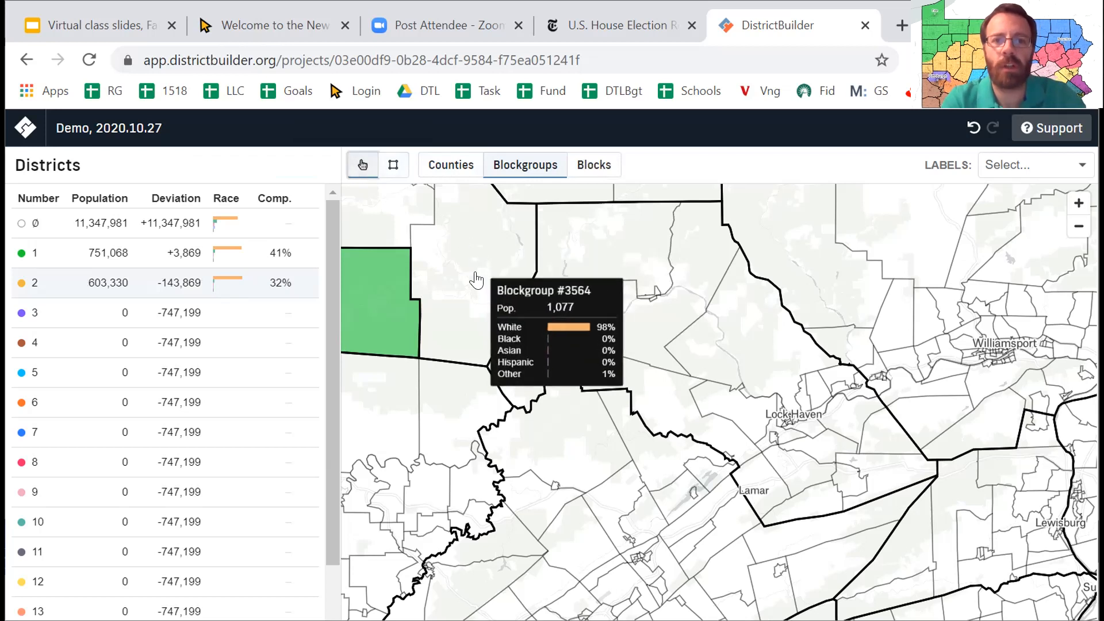
drag(477, 284, 616, 319)
drag(518, 348, 707, 285)
drag(535, 377, 758, 295)
drag(465, 410, 741, 294)
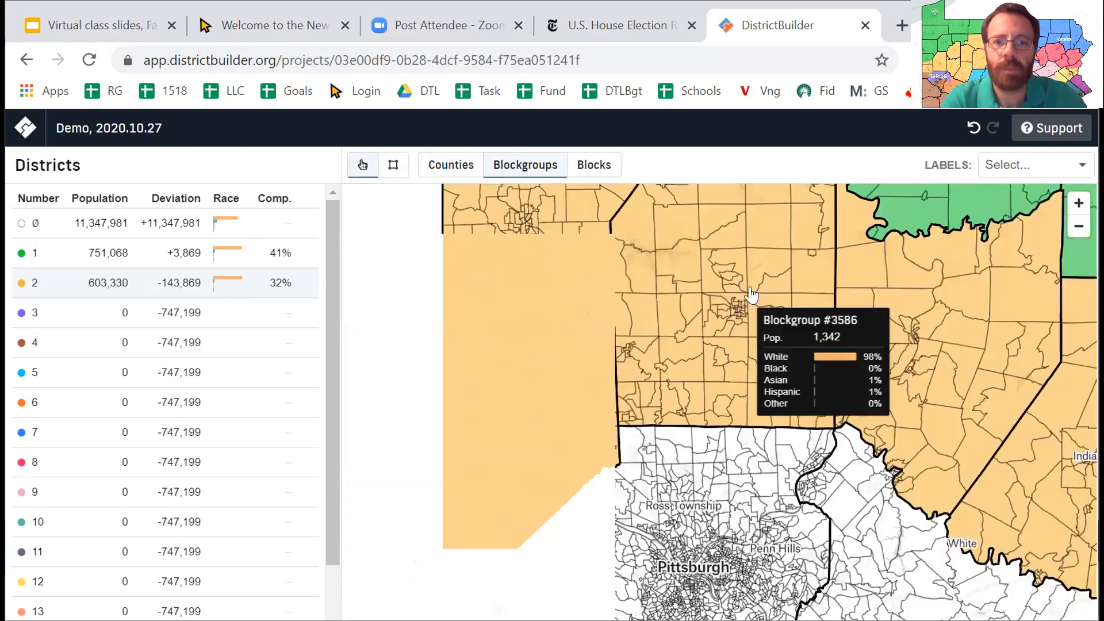
drag(592, 350, 504, 227)
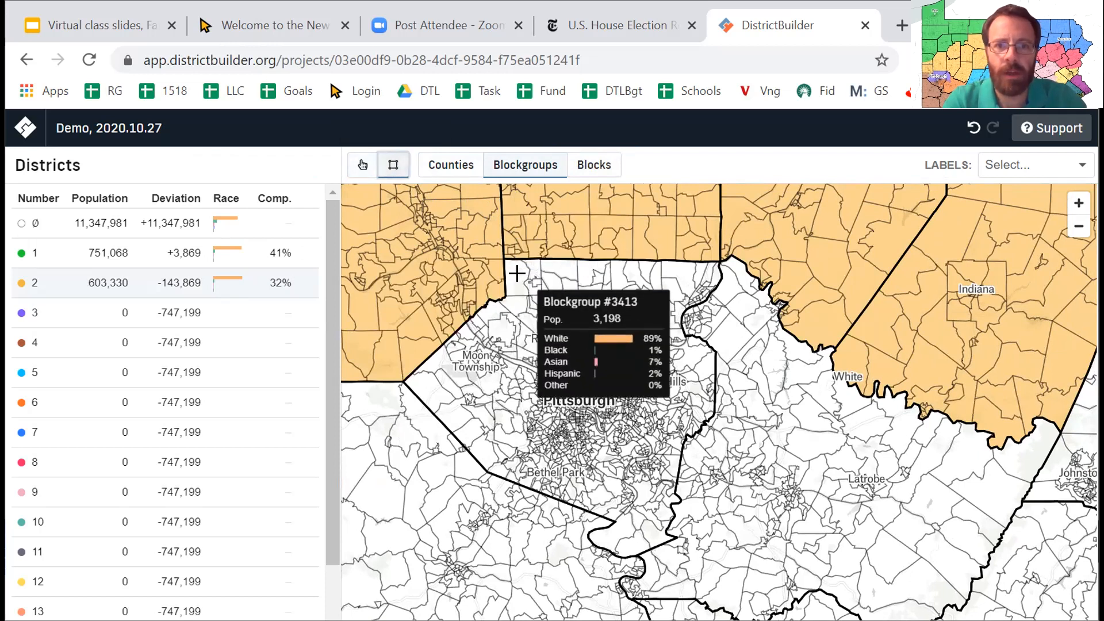
click(105, 320)
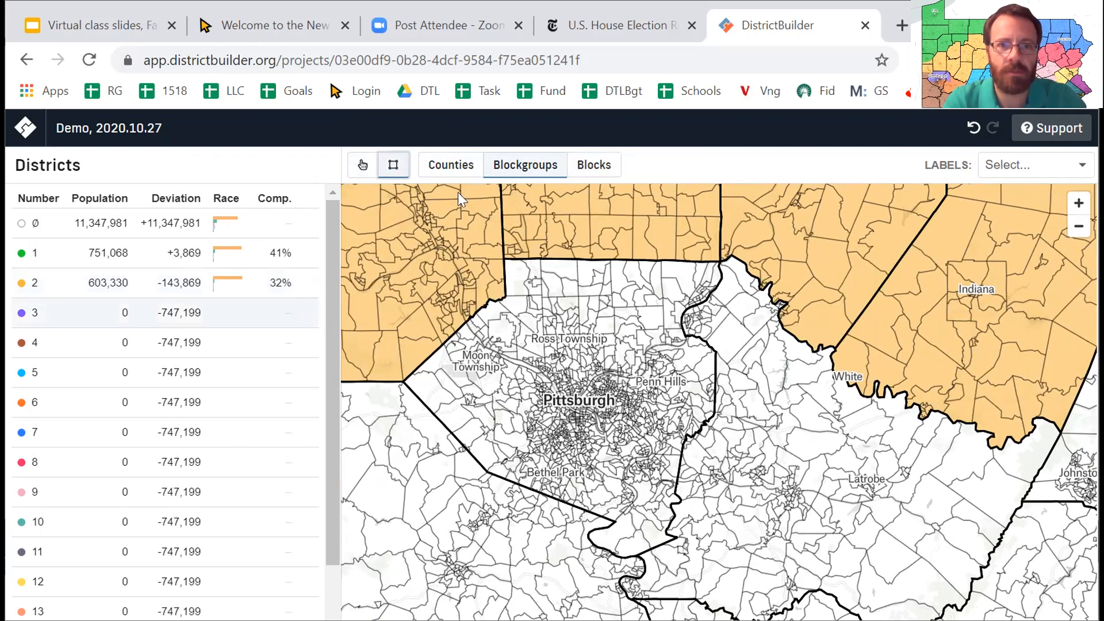
drag(514, 273, 724, 329)
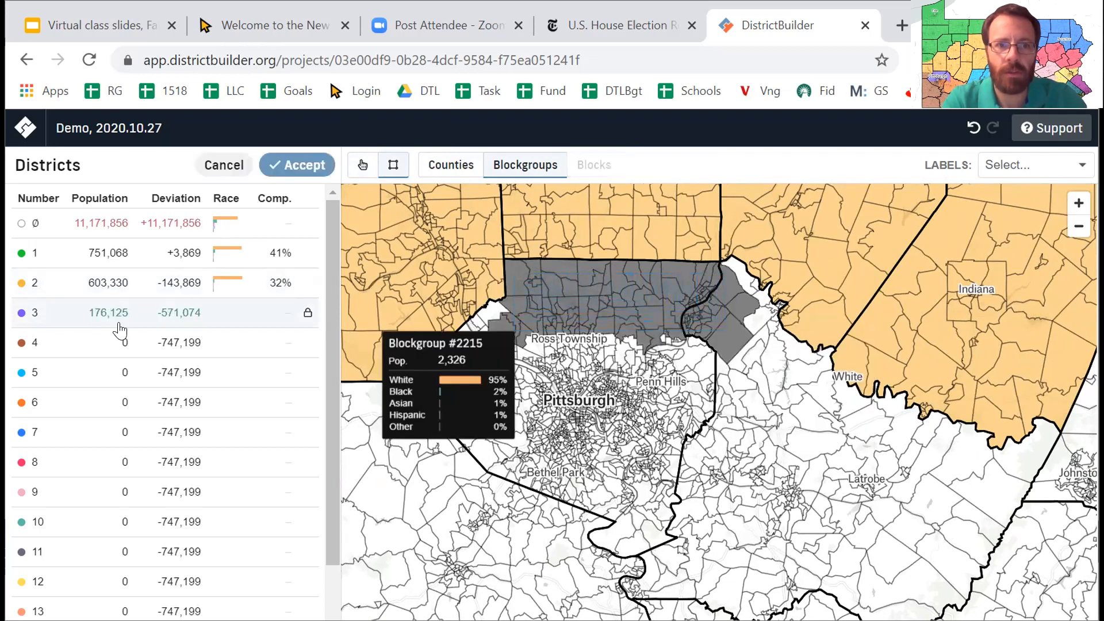
click(285, 168)
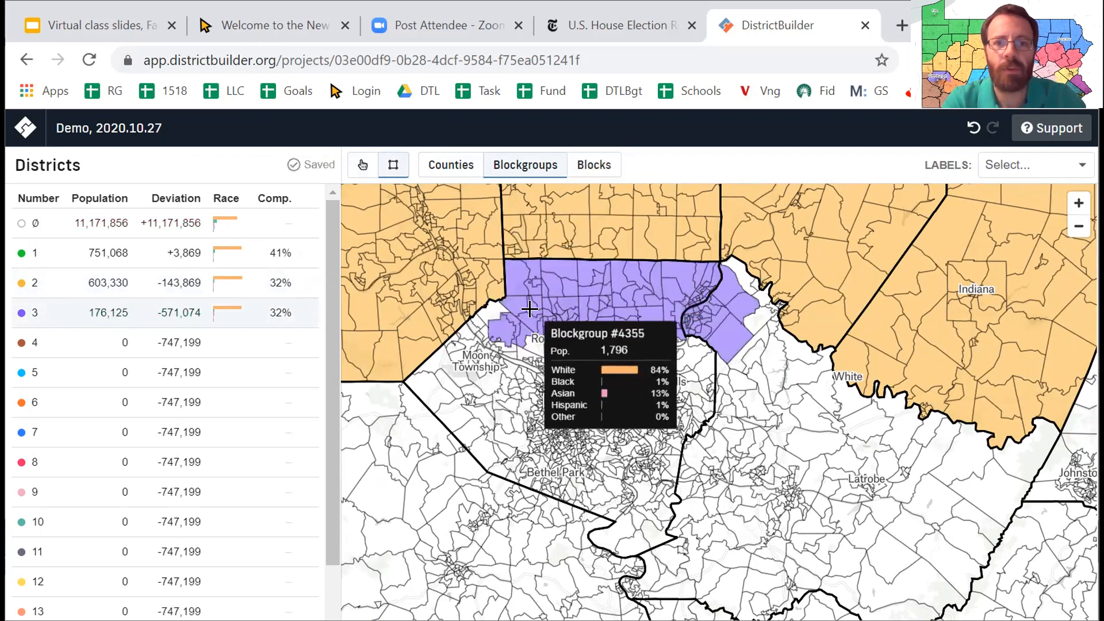
Extend district 3 south over the blockgroups from Moon Township to Penn Hills and a further strip at Pittsburgh's southwest edge
drag(478, 328, 701, 431)
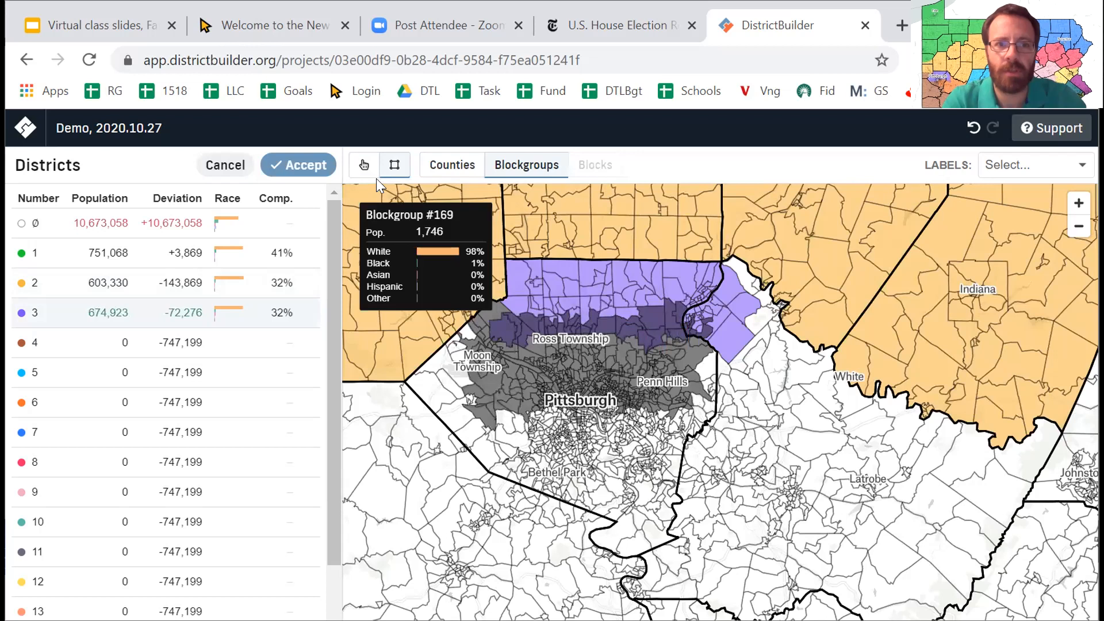
click(299, 170)
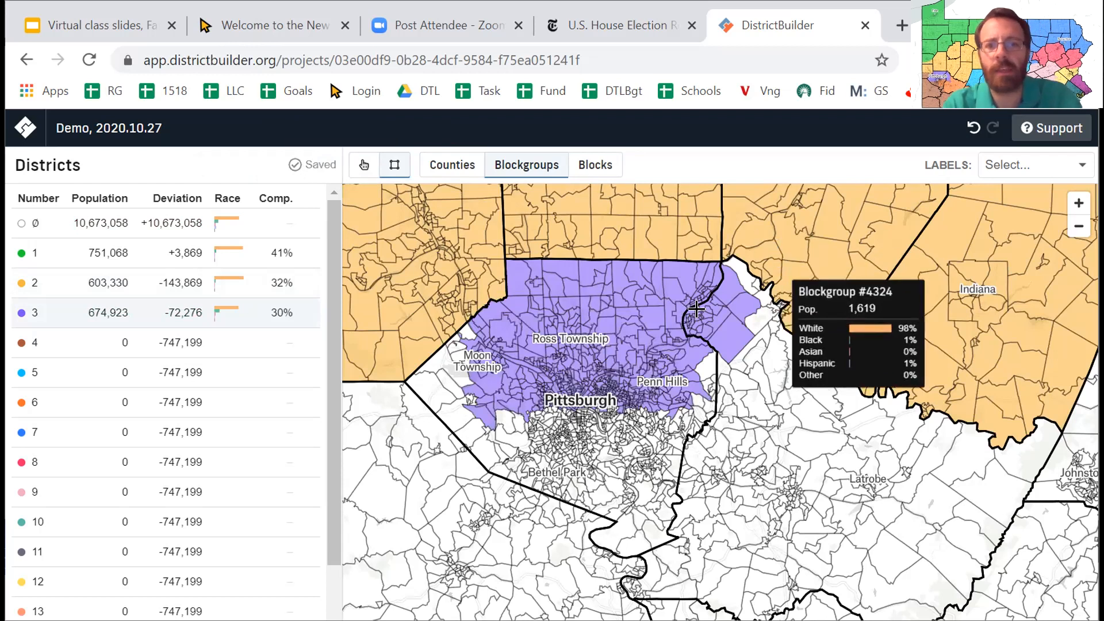
drag(506, 397, 582, 423)
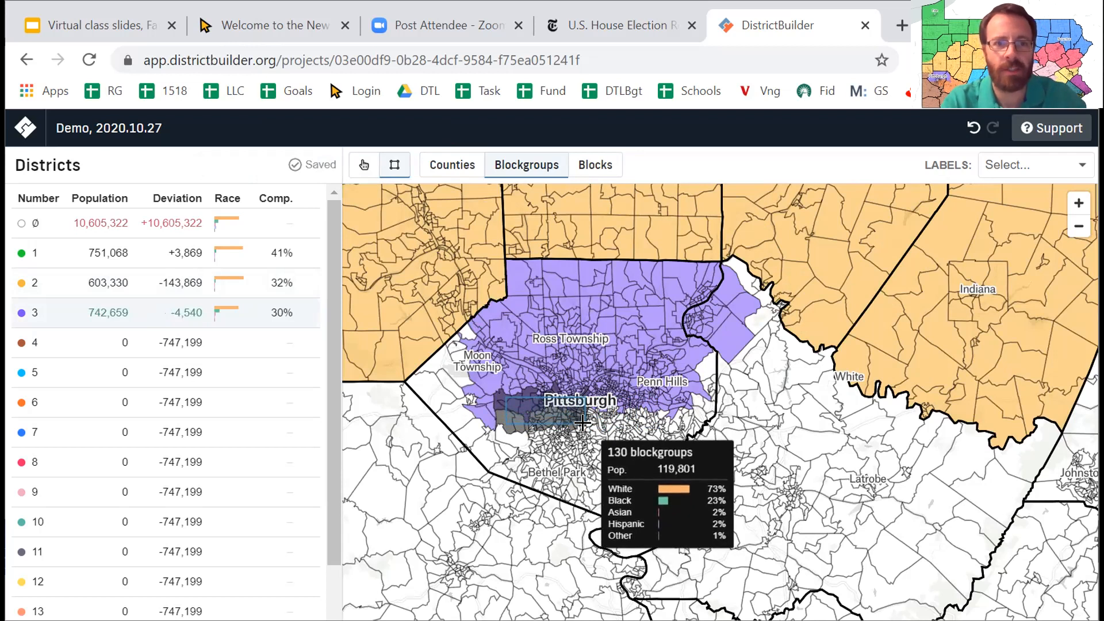
drag(582, 423, 582, 424)
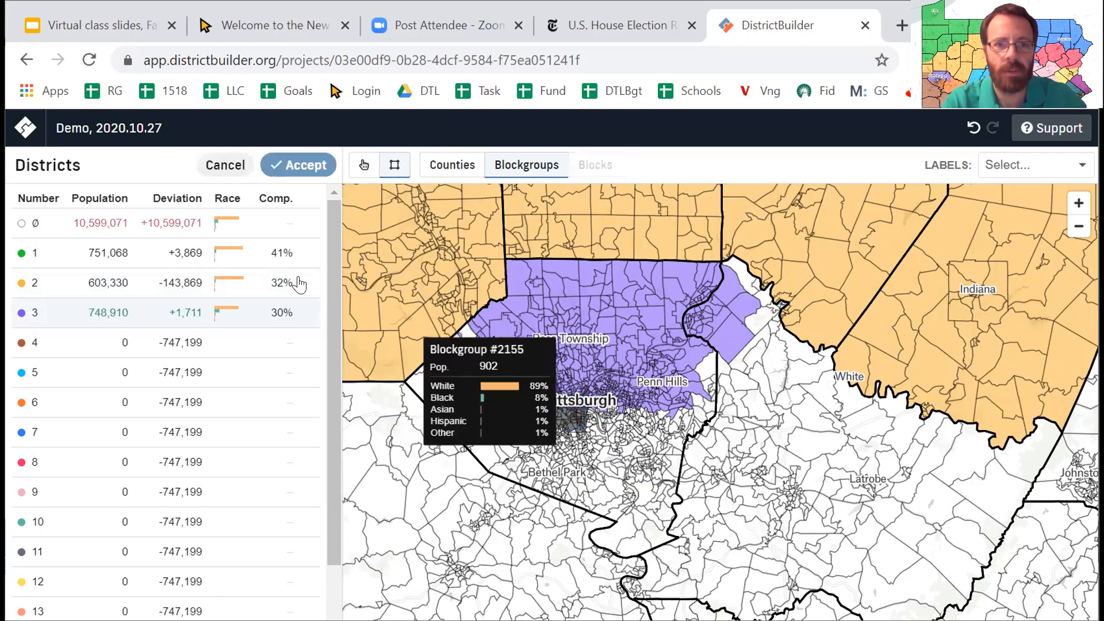
click(279, 168)
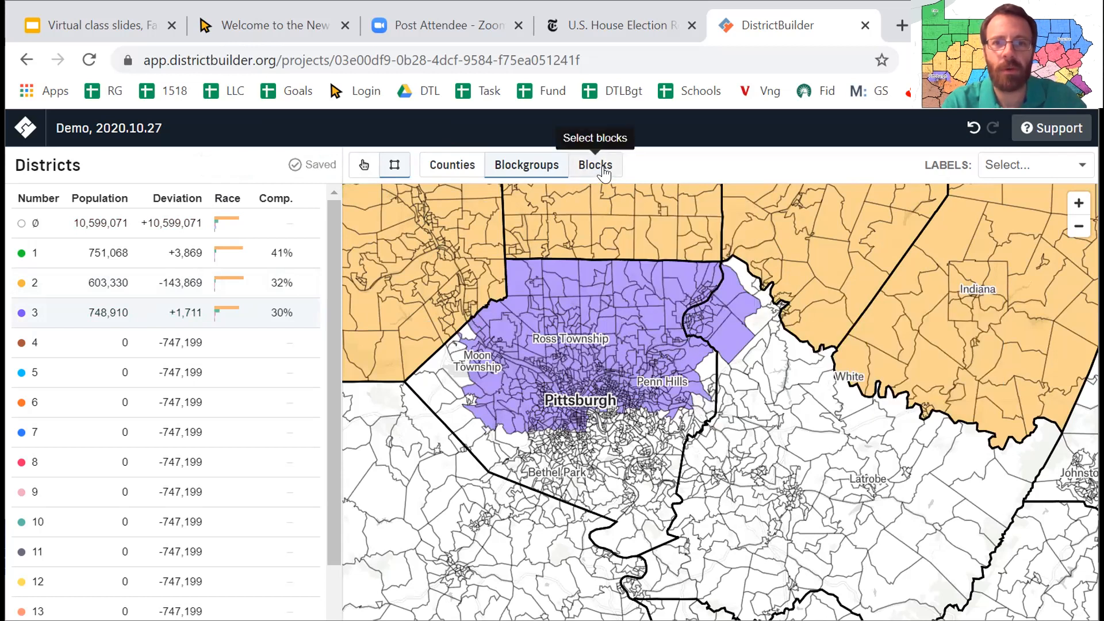
Start block editing and zoom in until individual blocks show along district 3's southeastern edge at Monroeville
click(601, 168)
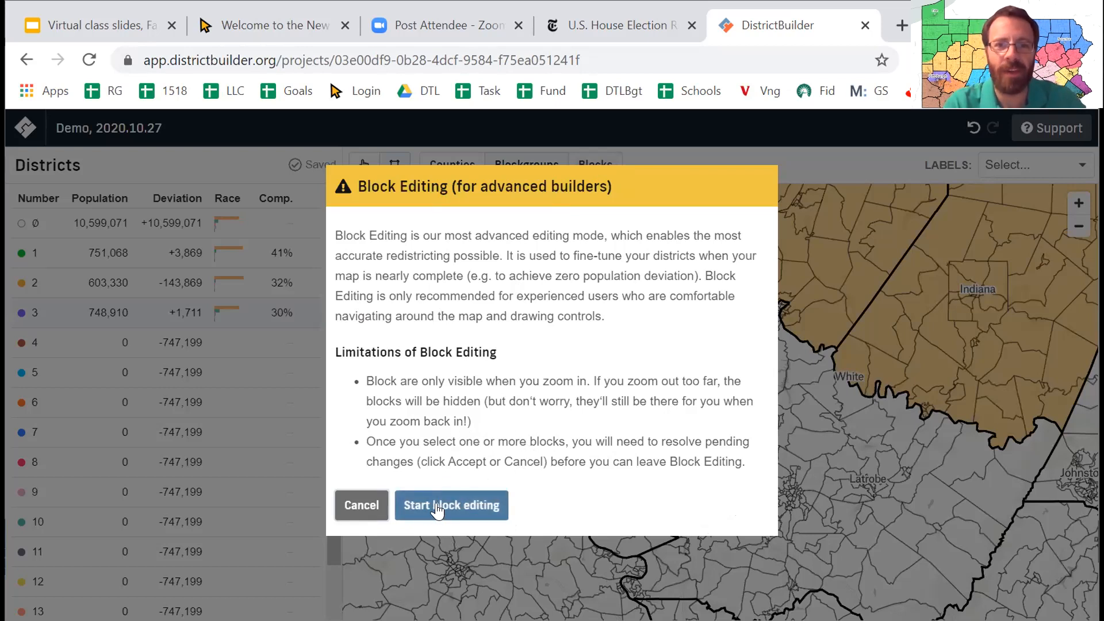
click(476, 507)
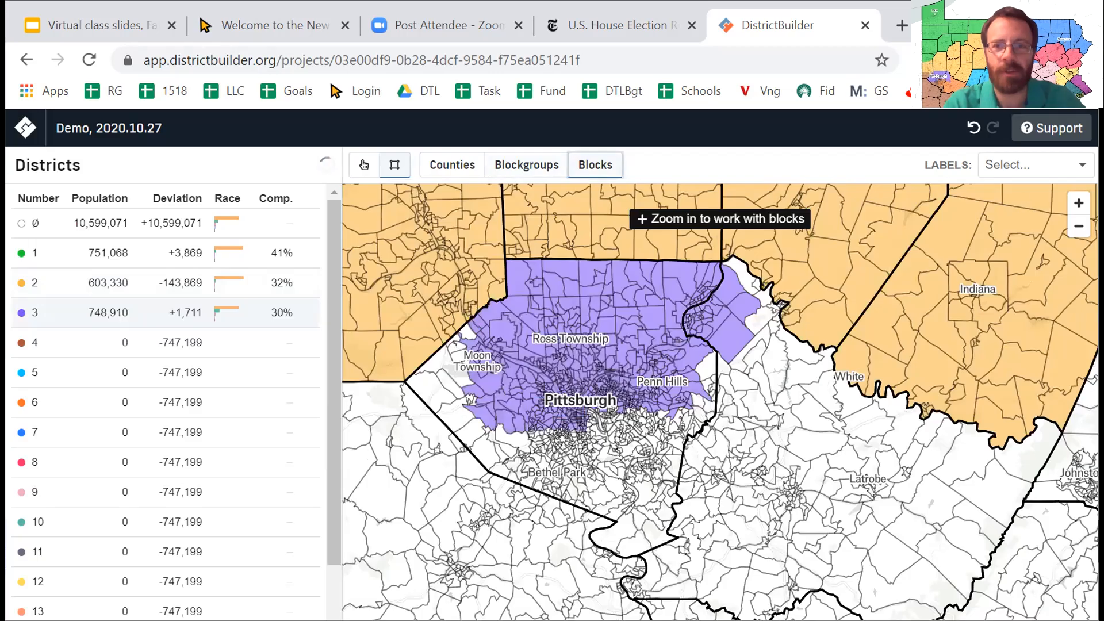
click(720, 219)
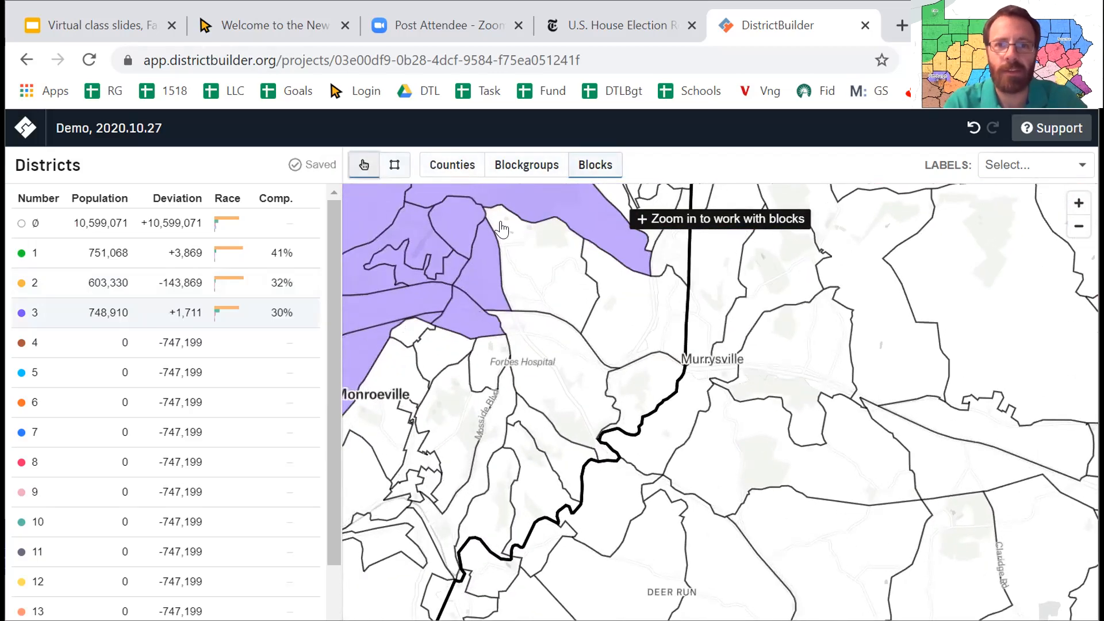
drag(610, 283, 836, 413)
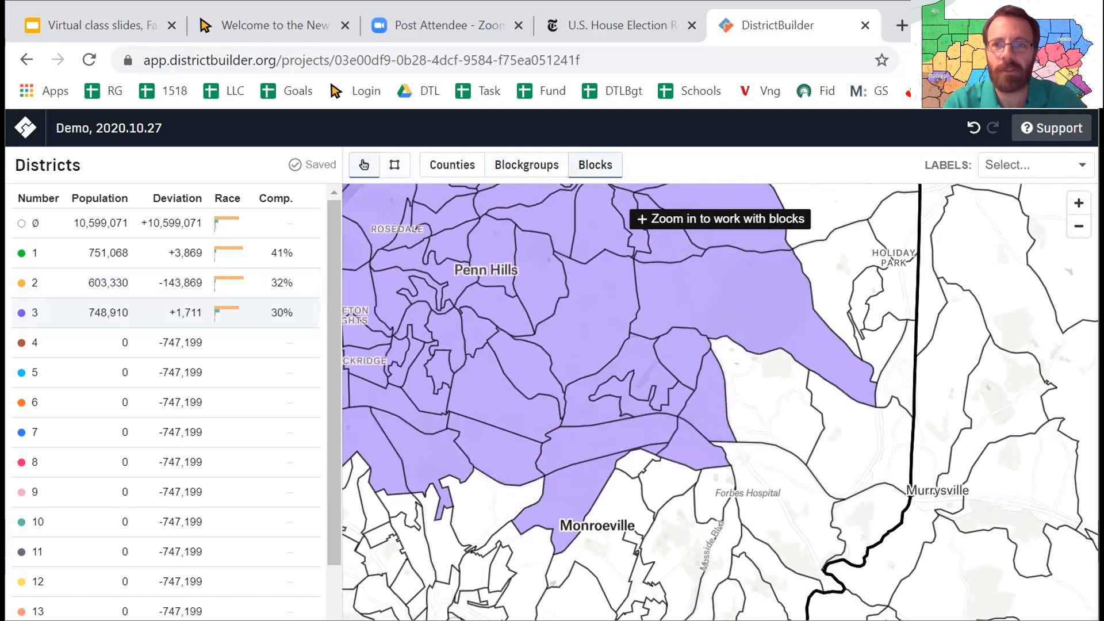
click(1074, 203)
click(1074, 203)
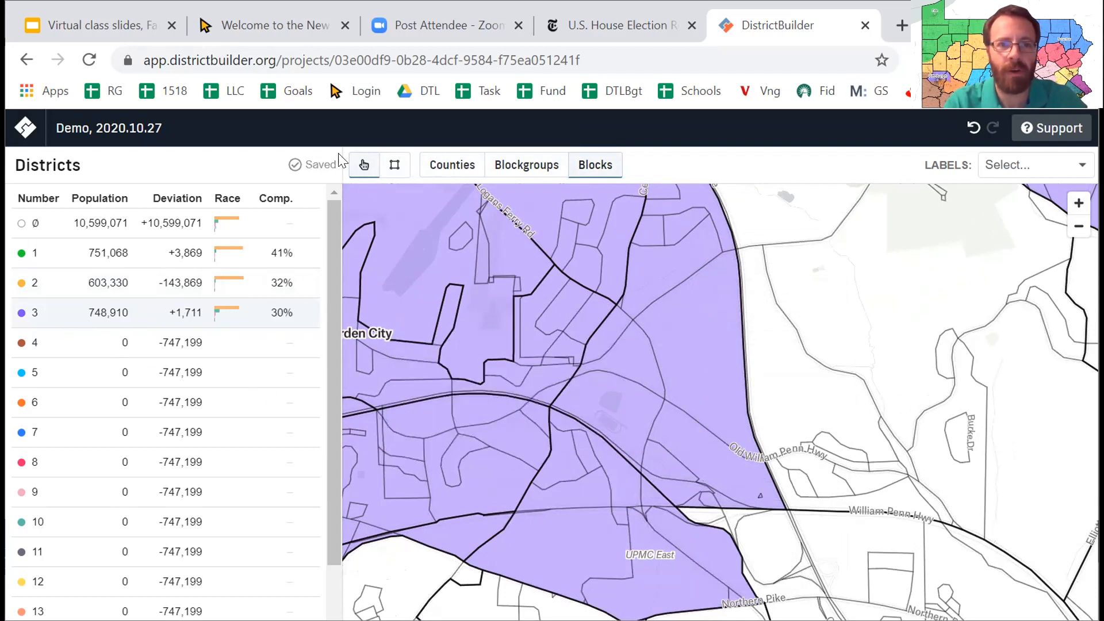
Move the district 3 blocks around UPMC East to the unassigned group (Ø) using rectangle selection
drag(492, 388, 445, 261)
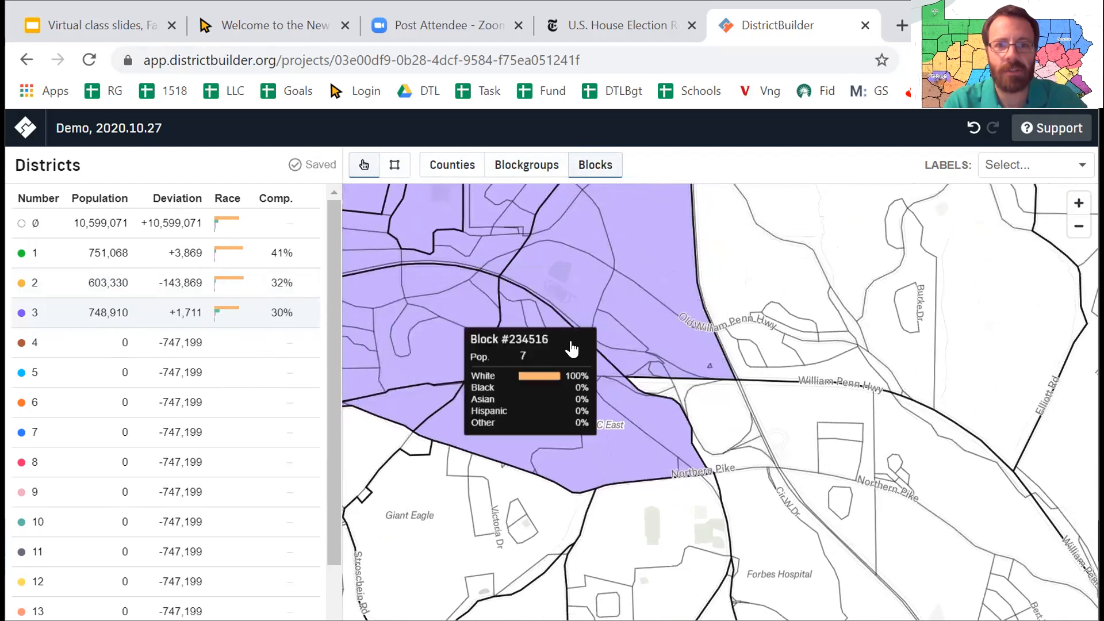
click(395, 164)
mouse_move(436, 297)
mouse_down()
mouse_move(547, 372)
mouse_move(776, 454)
mouse_move(715, 532)
mouse_up()
click(184, 227)
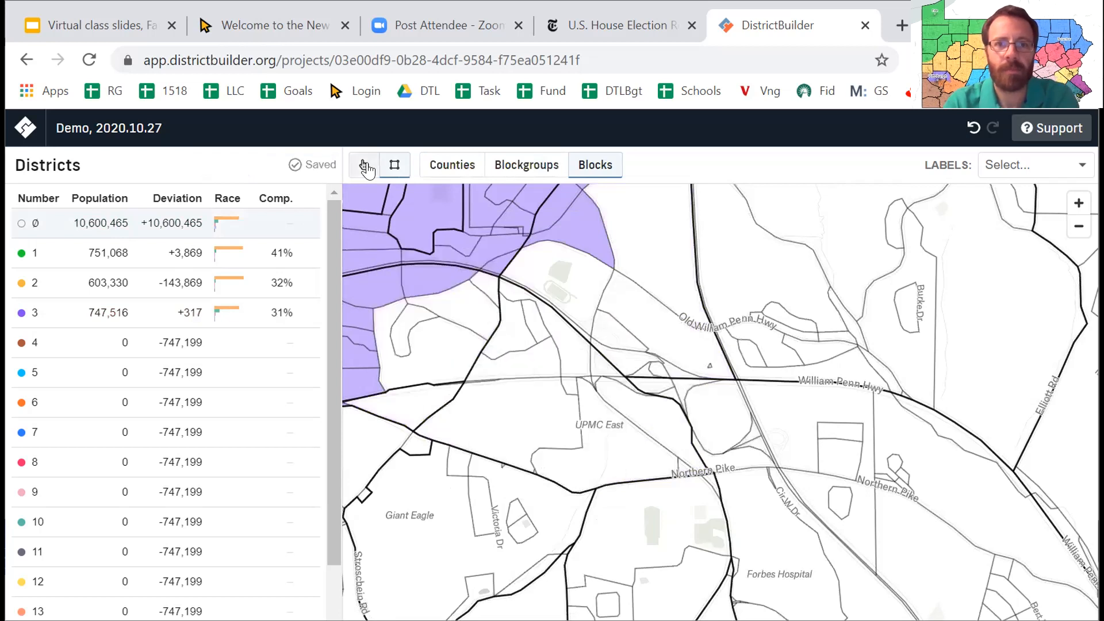
drag(429, 276, 649, 310)
drag(509, 320, 532, 321)
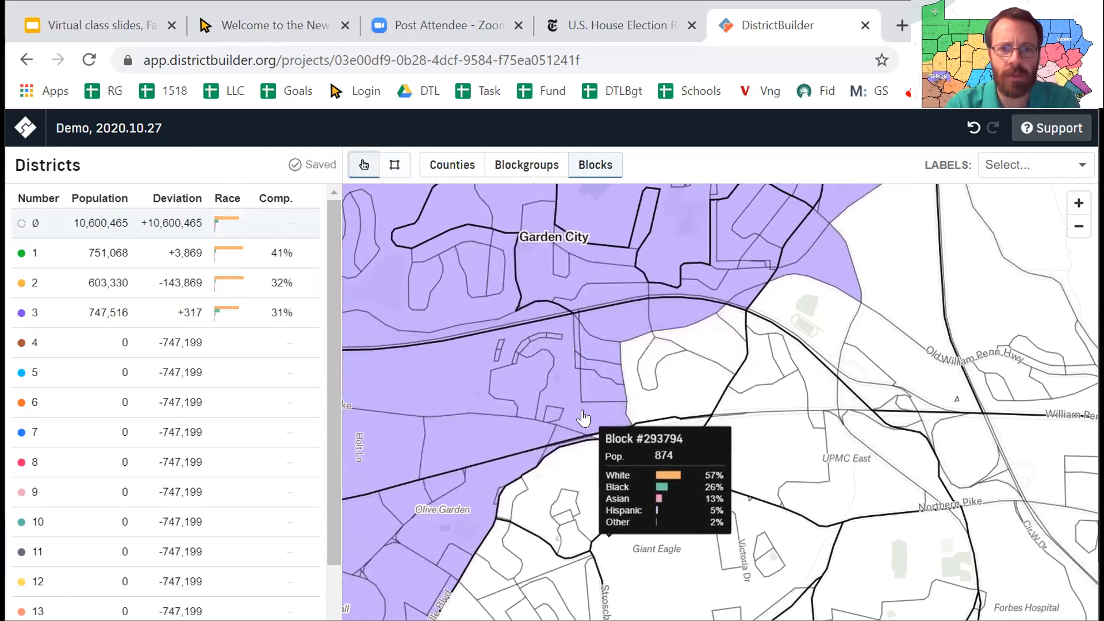
click(603, 396)
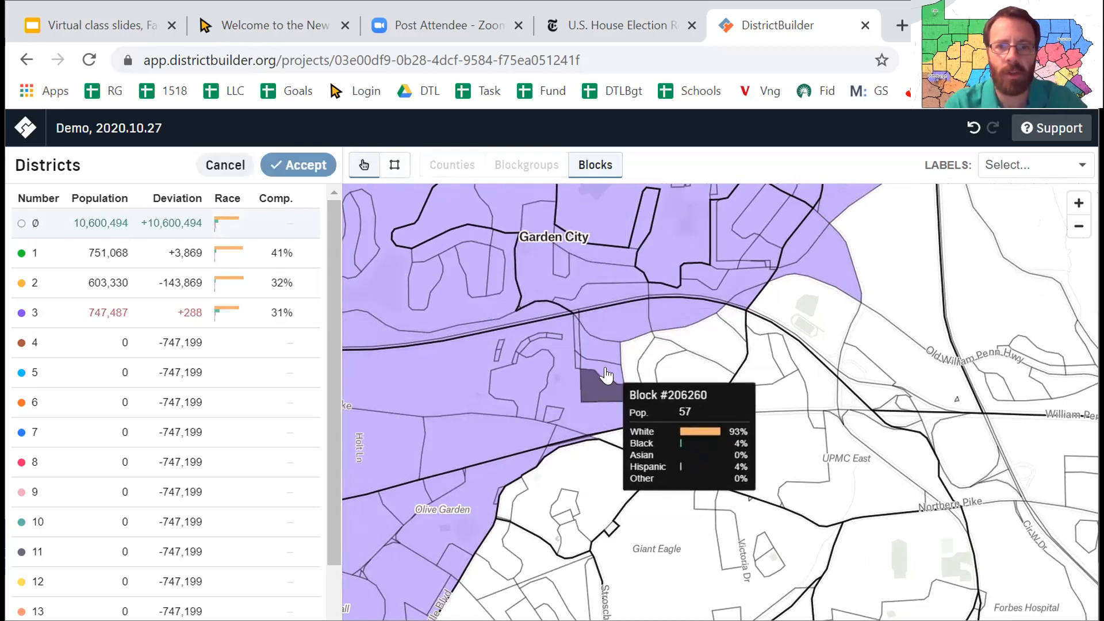
click(605, 375)
click(607, 354)
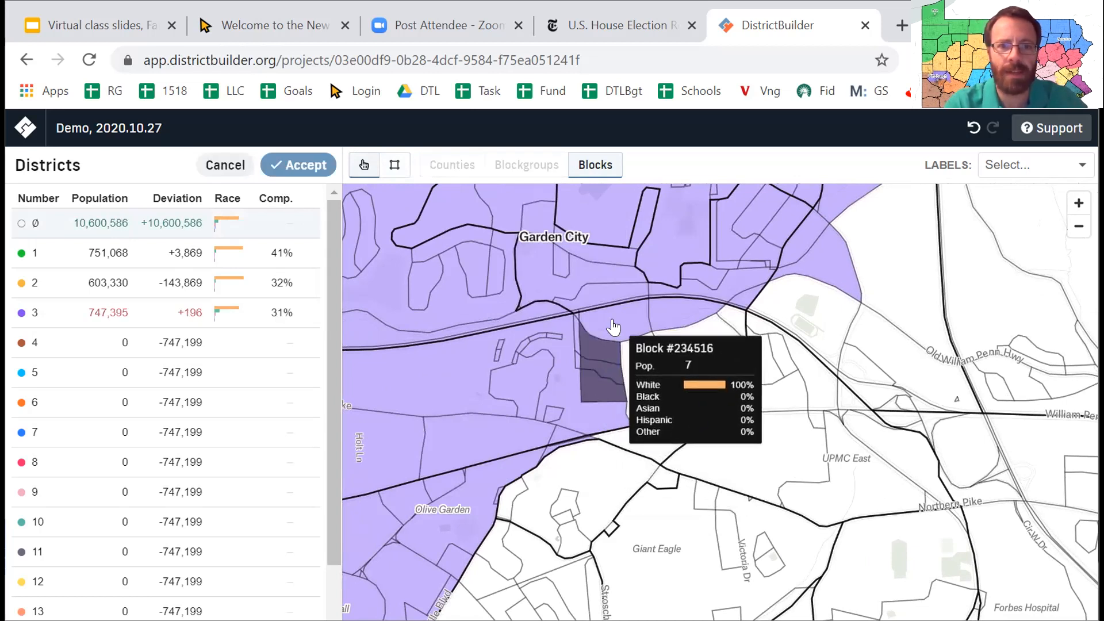
click(681, 325)
click(778, 286)
click(804, 277)
click(796, 245)
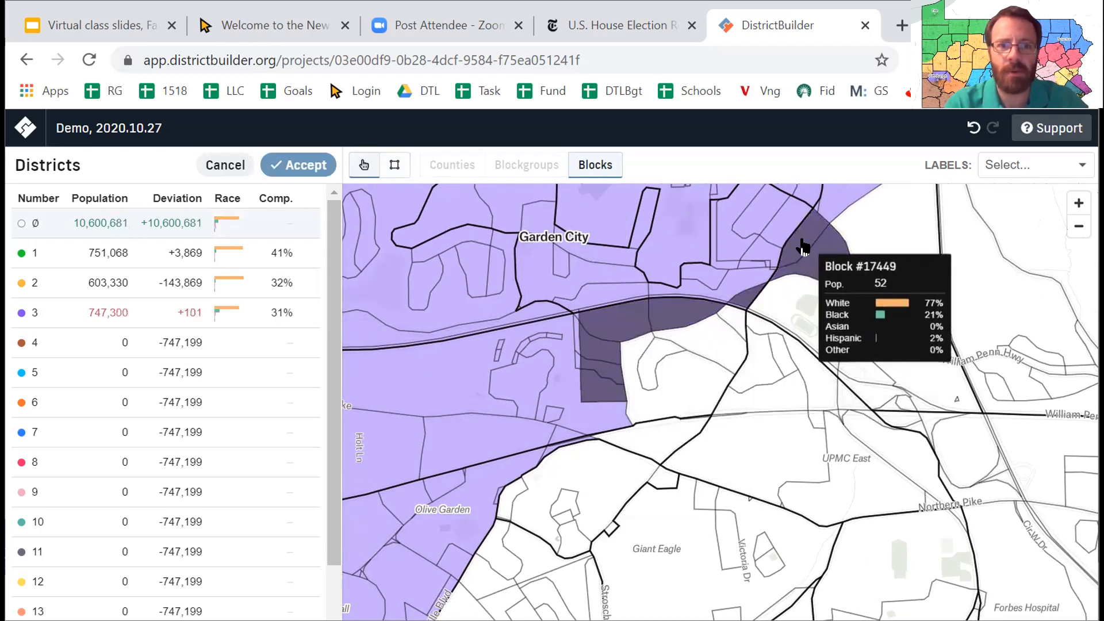
click(786, 233)
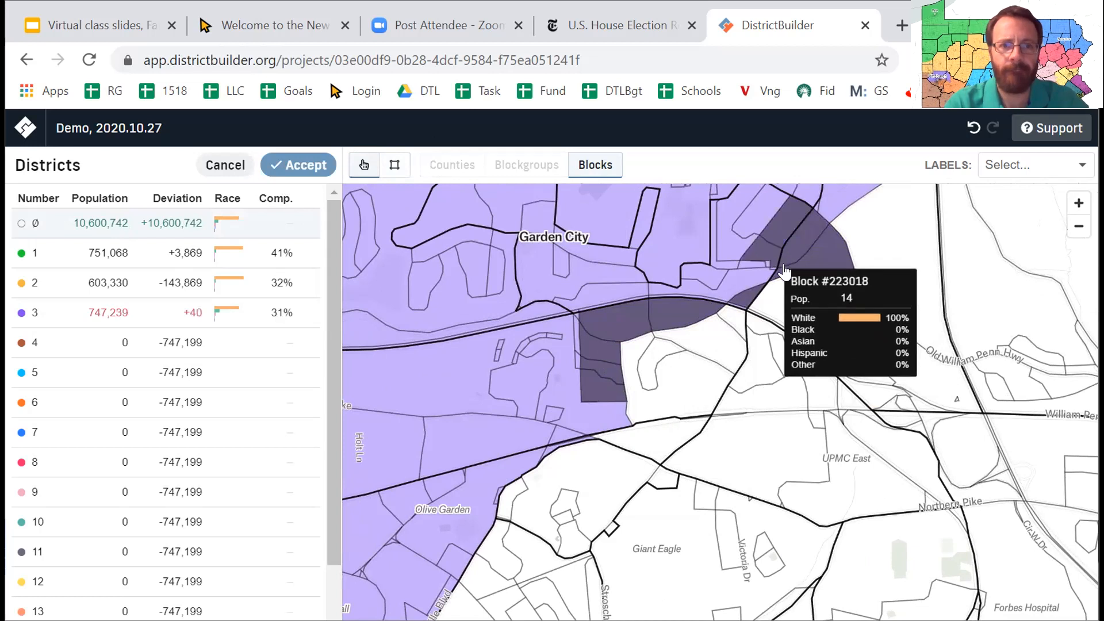
click(620, 423)
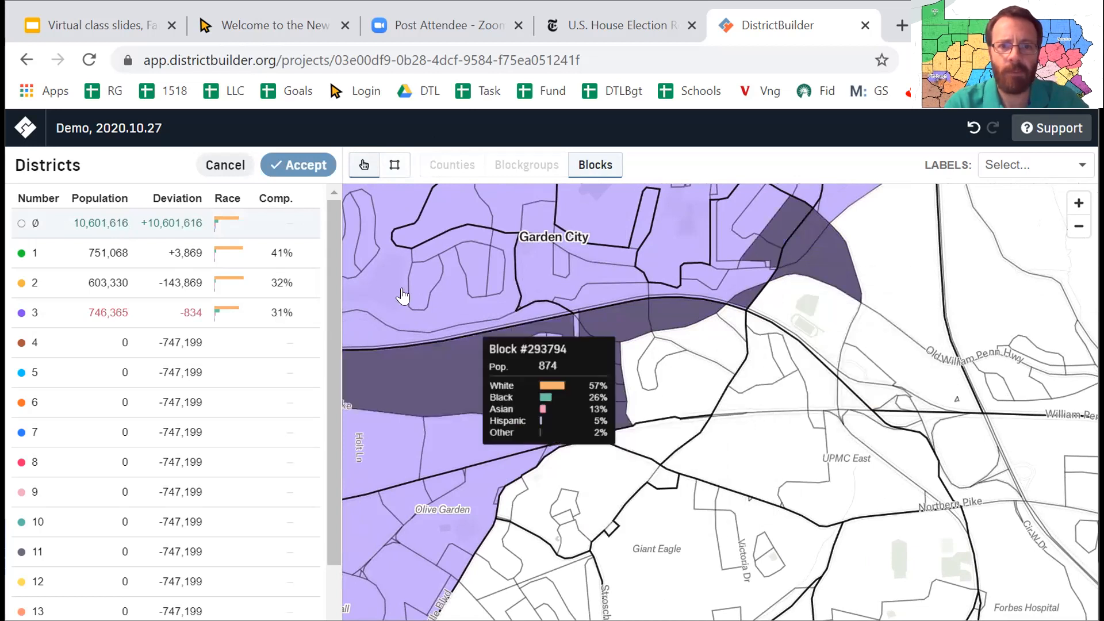
click(228, 167)
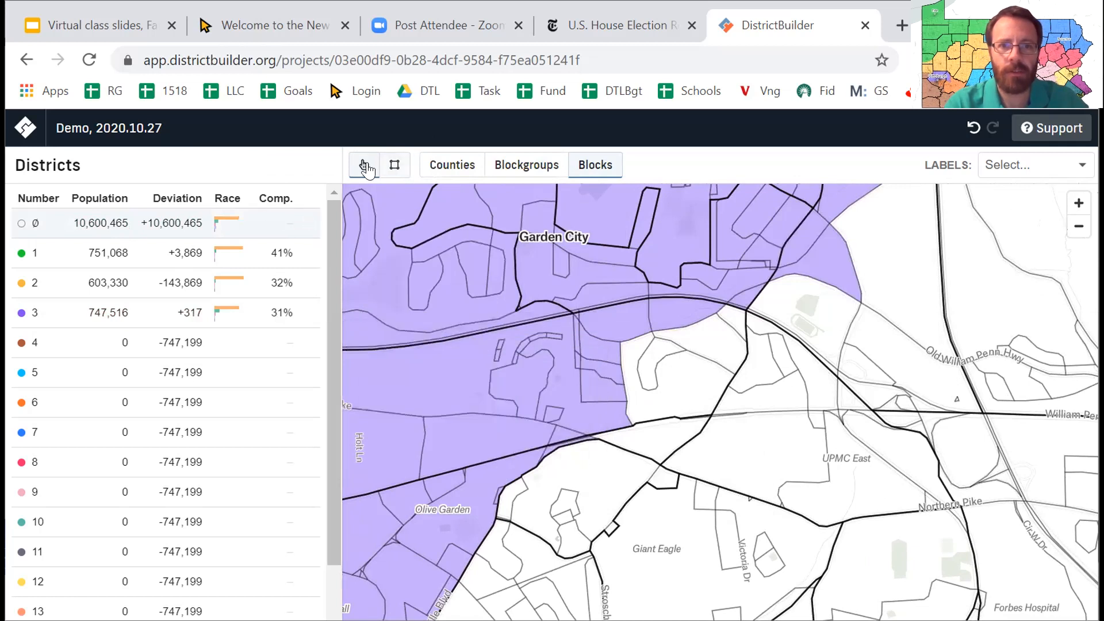
Unassign block #234233, the three stacked blocks south of Garden City and the strip along the highway's south side from district 3
click(555, 441)
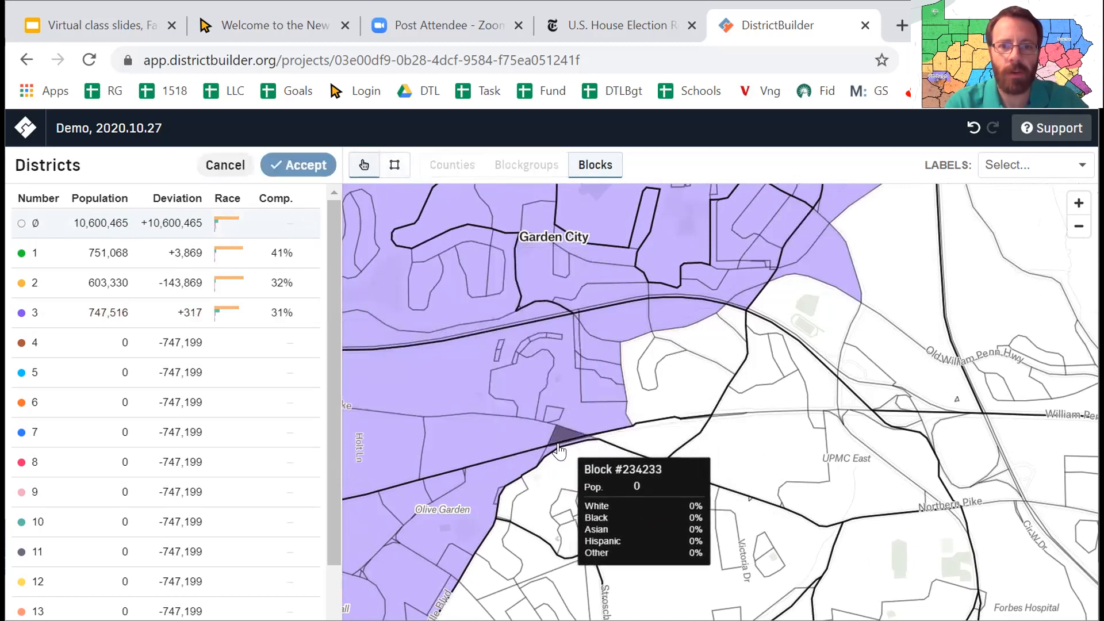
click(608, 382)
click(604, 354)
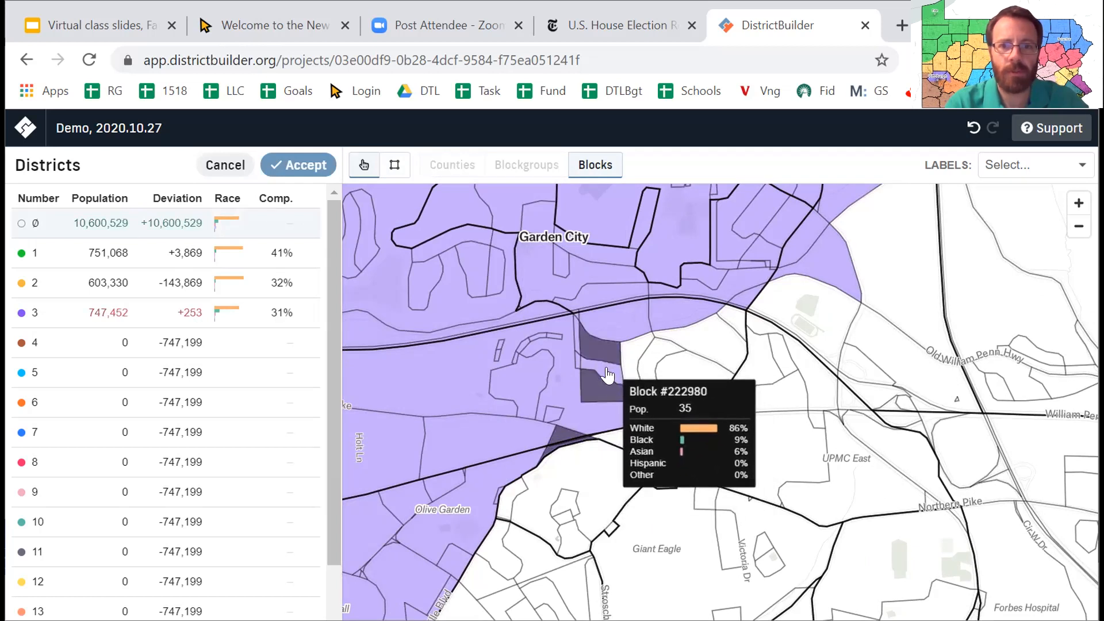
click(605, 372)
click(630, 315)
click(657, 318)
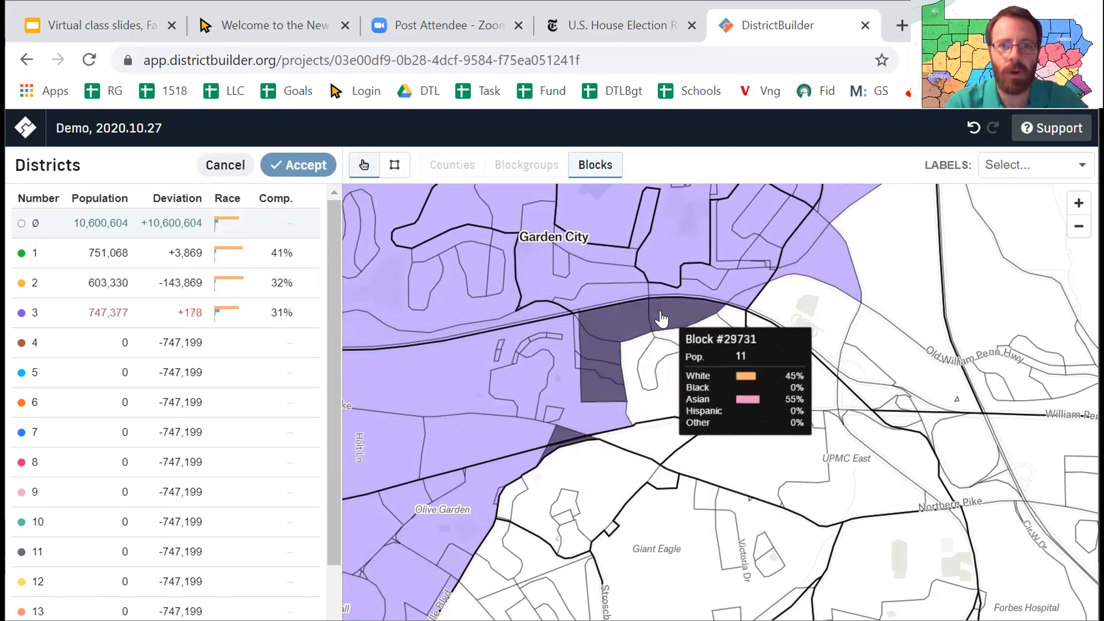
click(744, 305)
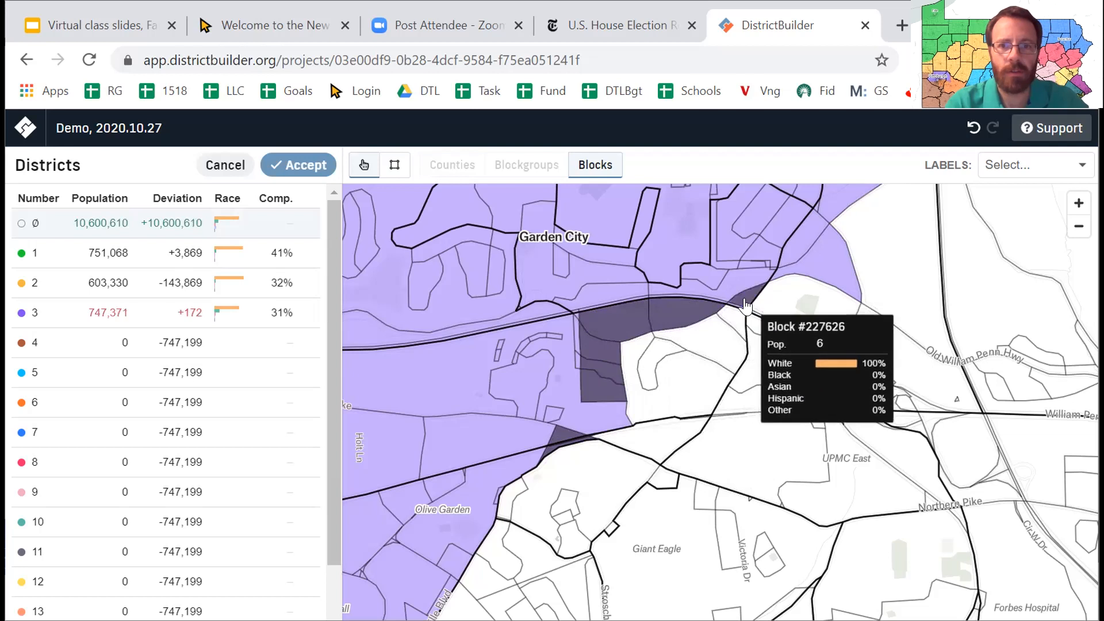
click(305, 165)
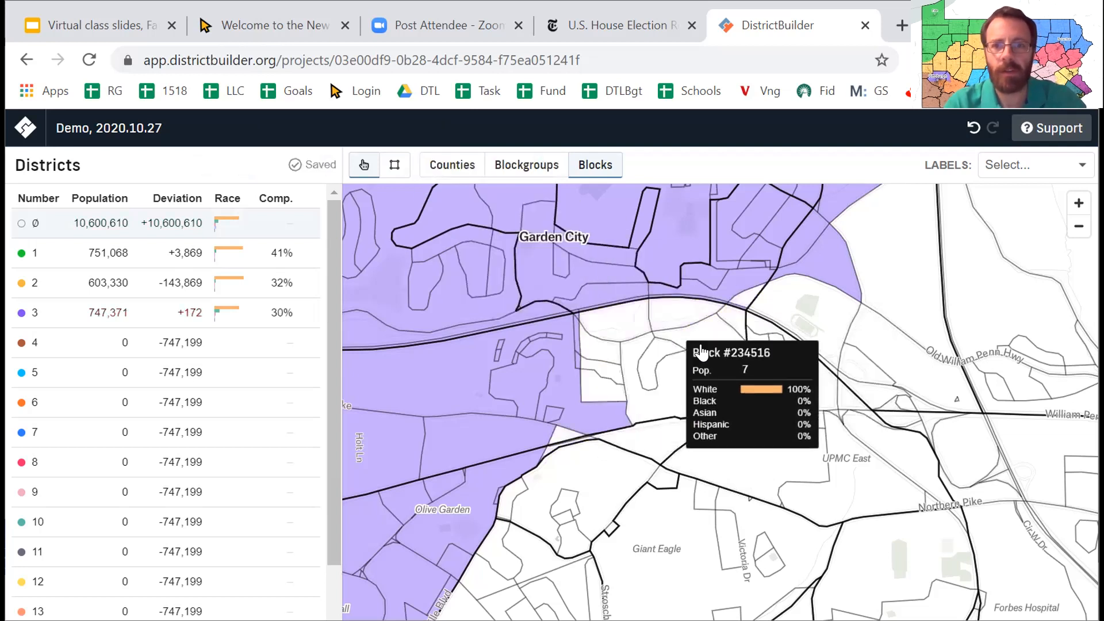
Unassign block #203212 on the highway's north side from district 3, testing undo and cancel before accepting the removal
click(707, 303)
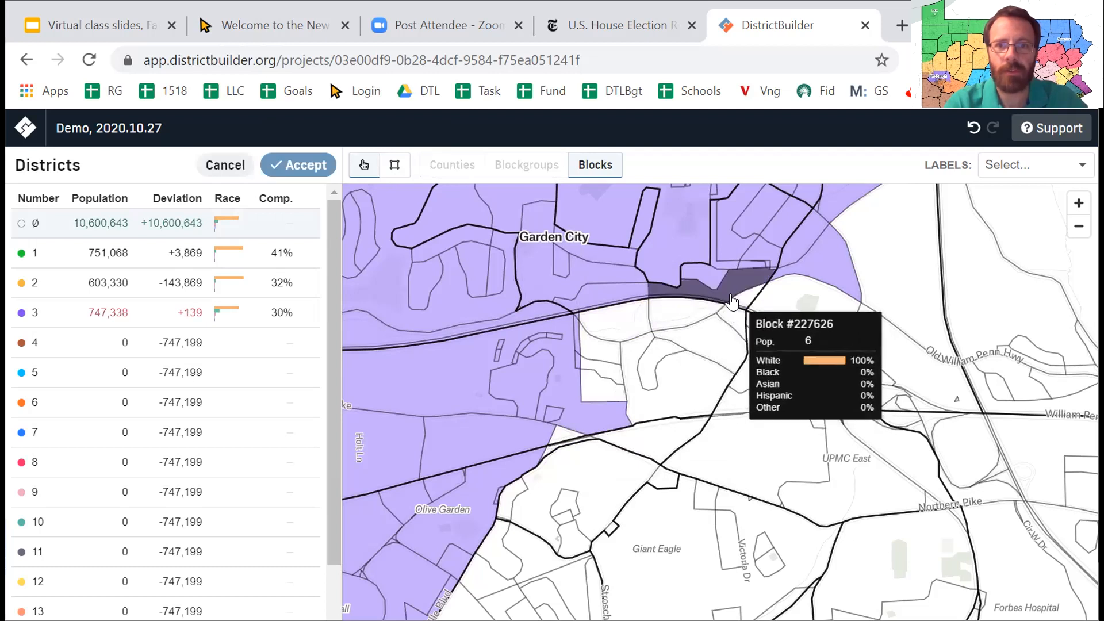
click(290, 165)
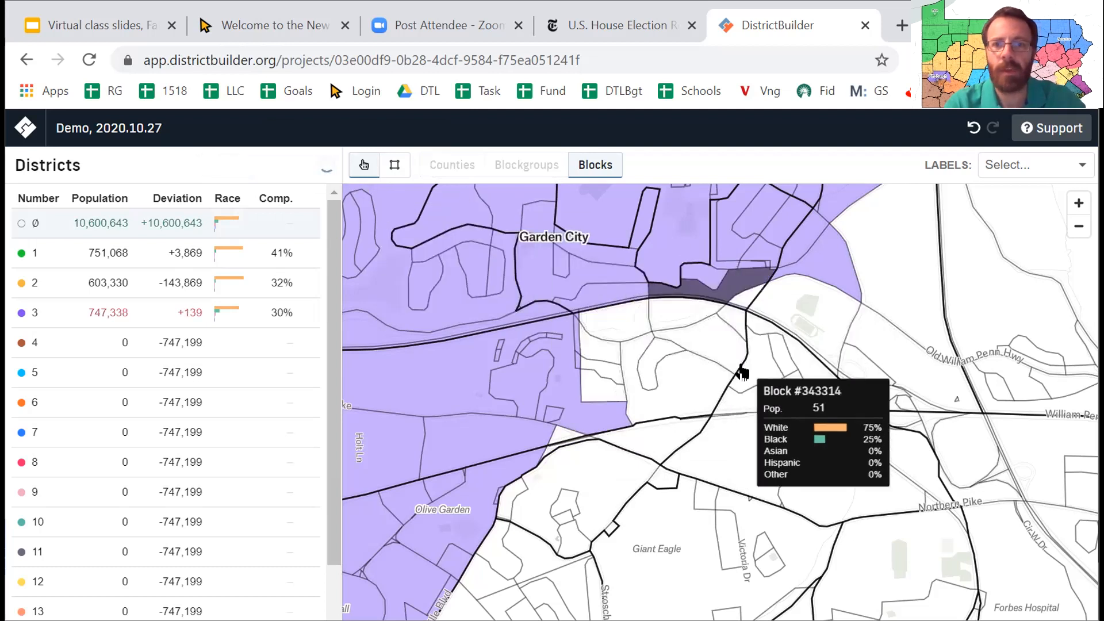
click(972, 133)
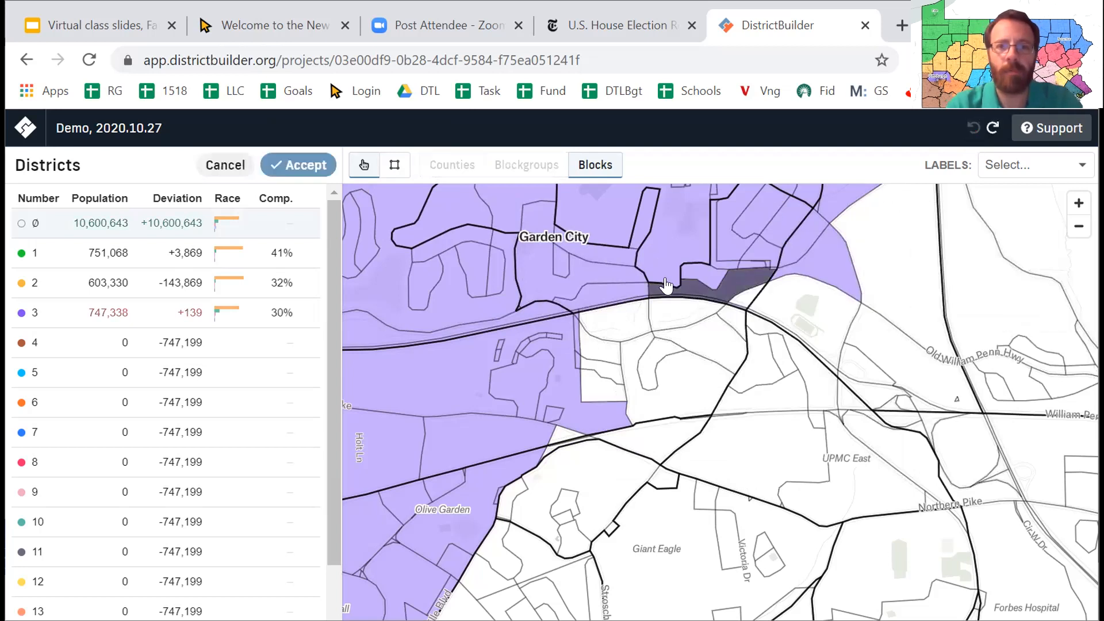
click(225, 169)
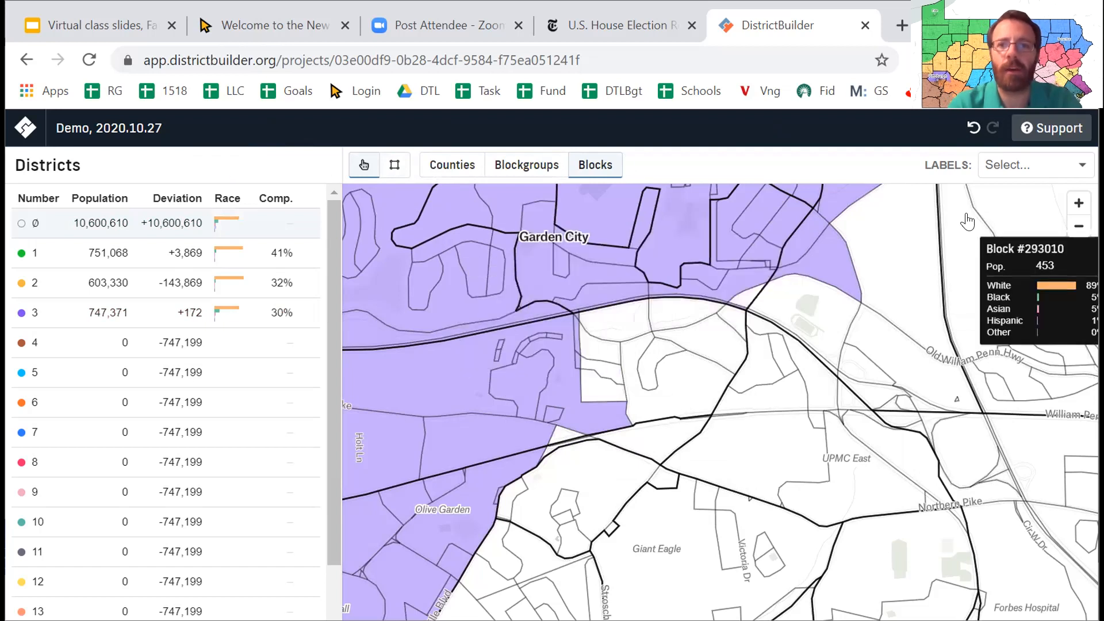
click(970, 128)
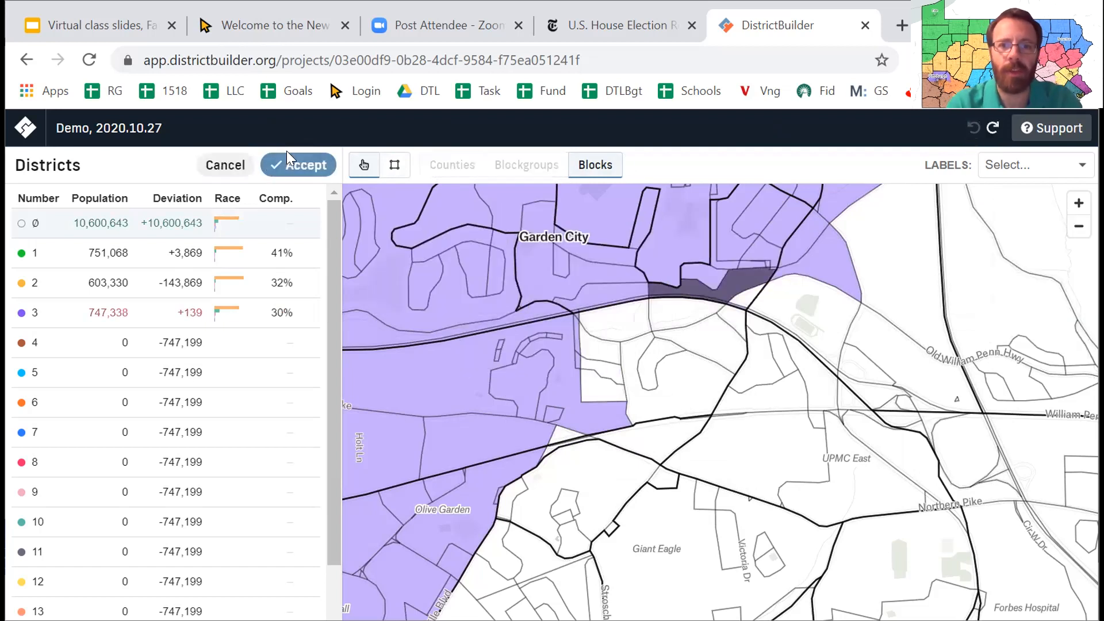
click(293, 165)
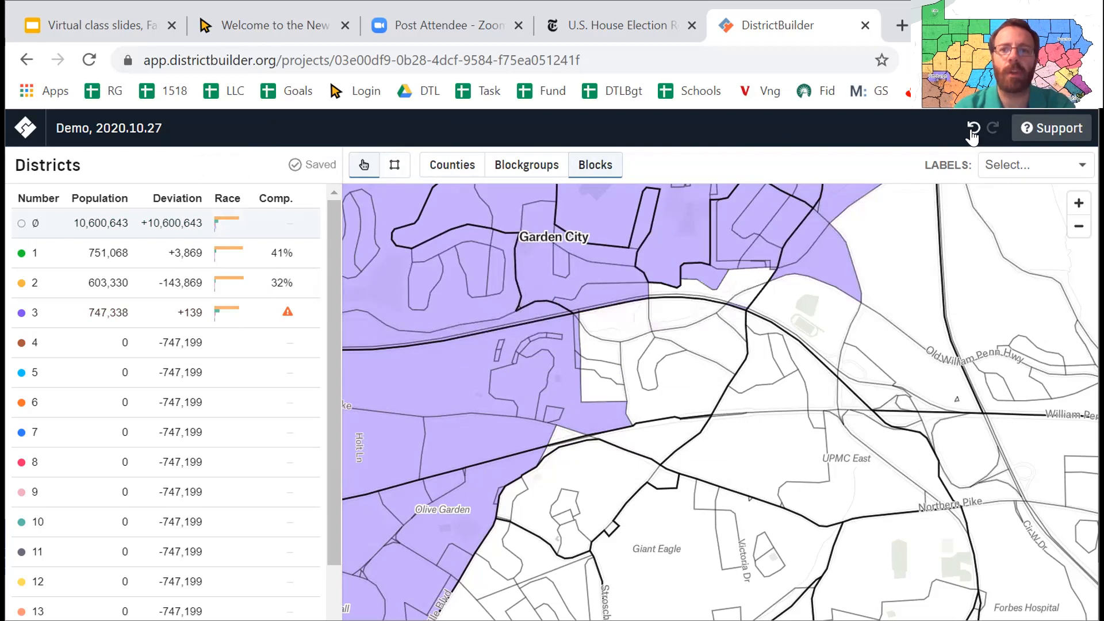
Undo the removal of block #203212 and accept it again, reselecting the block once more for Ø
click(719, 281)
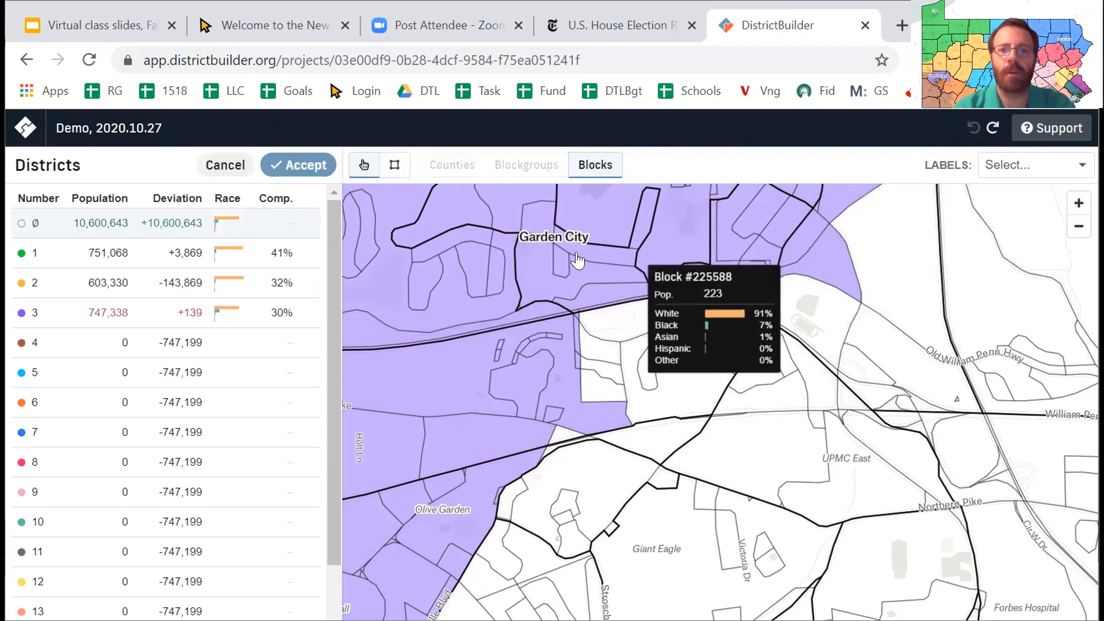
click(300, 165)
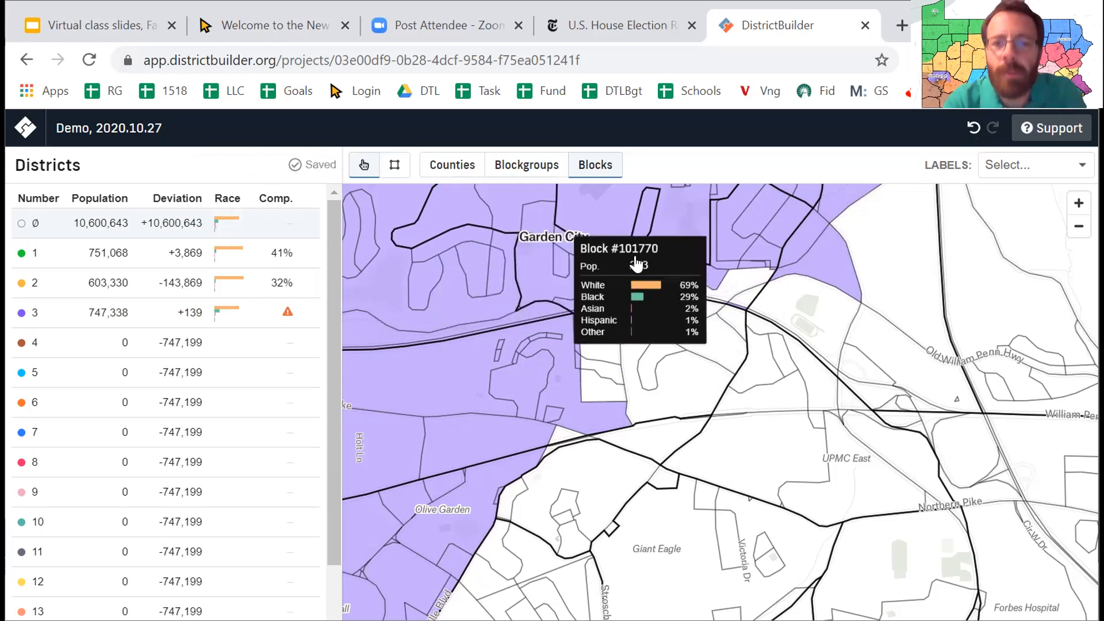
click(718, 286)
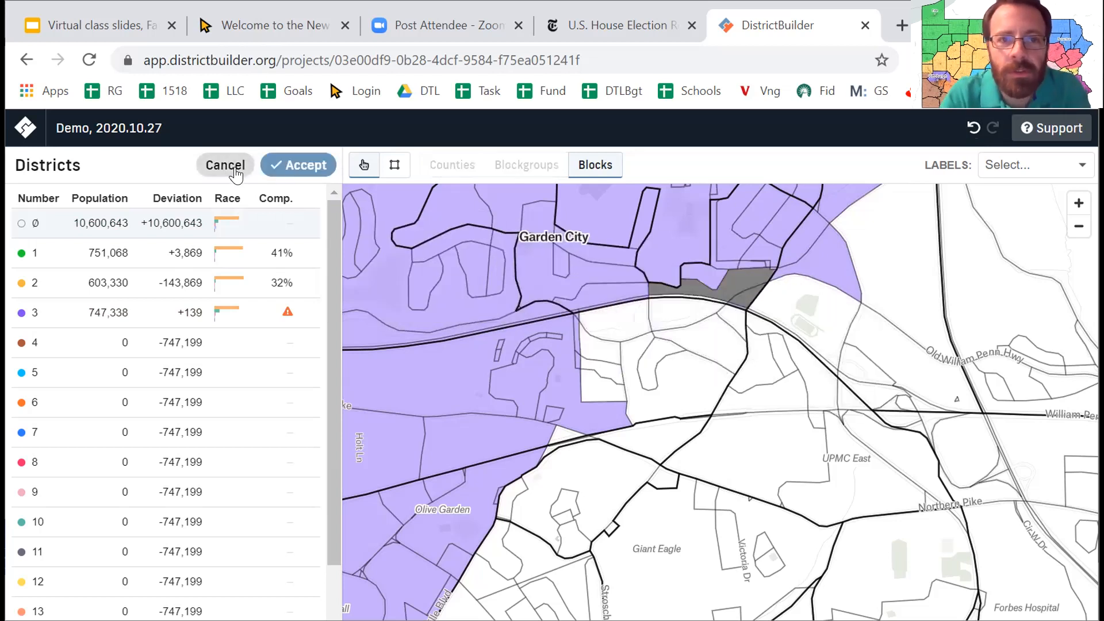
click(305, 167)
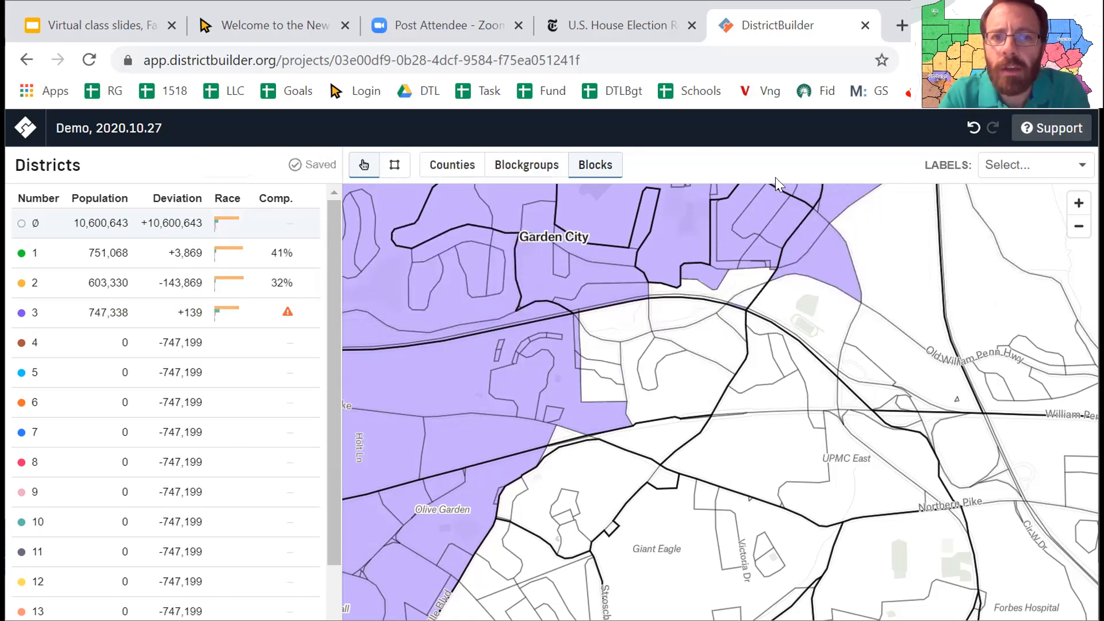
Try to assign block #203212 back to district 3, undoing and accepting the change again, and discard it
click(125, 305)
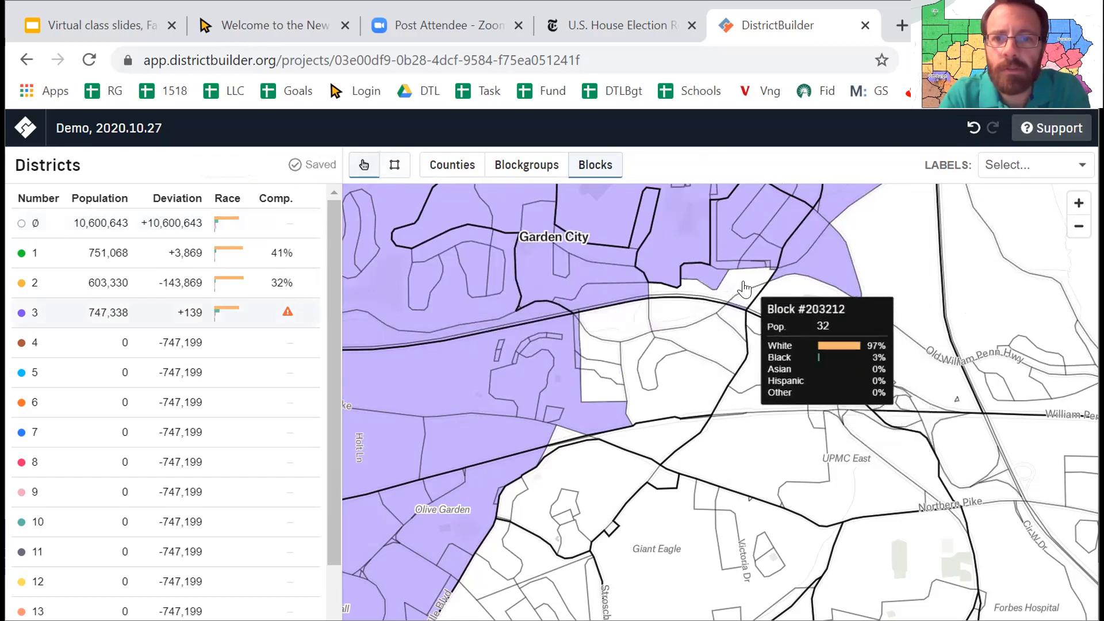
click(725, 279)
key(Return)
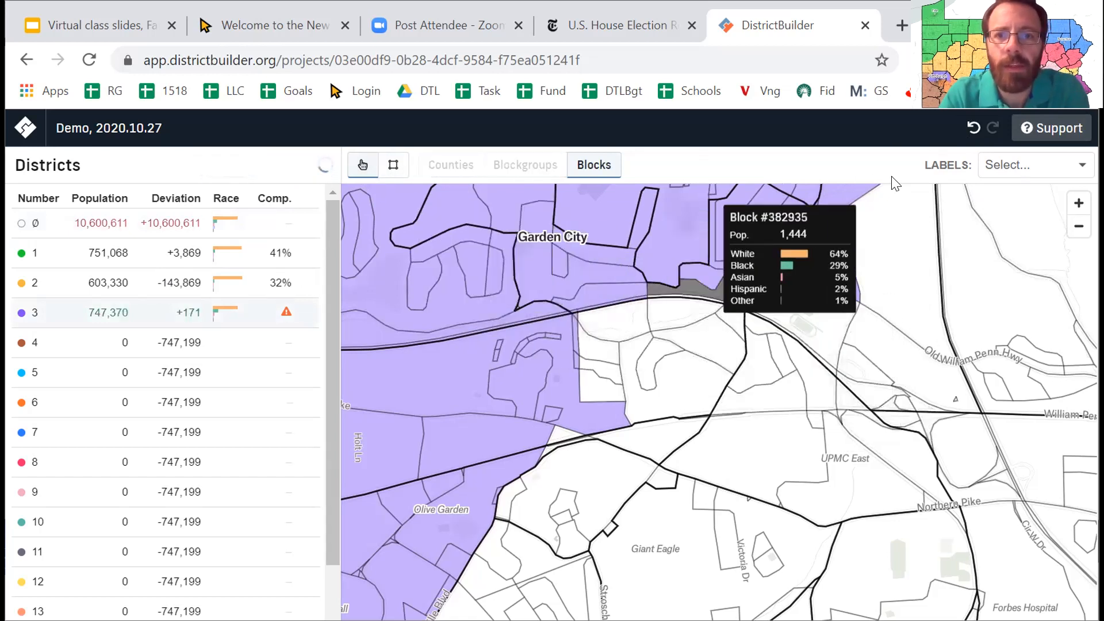
click(973, 133)
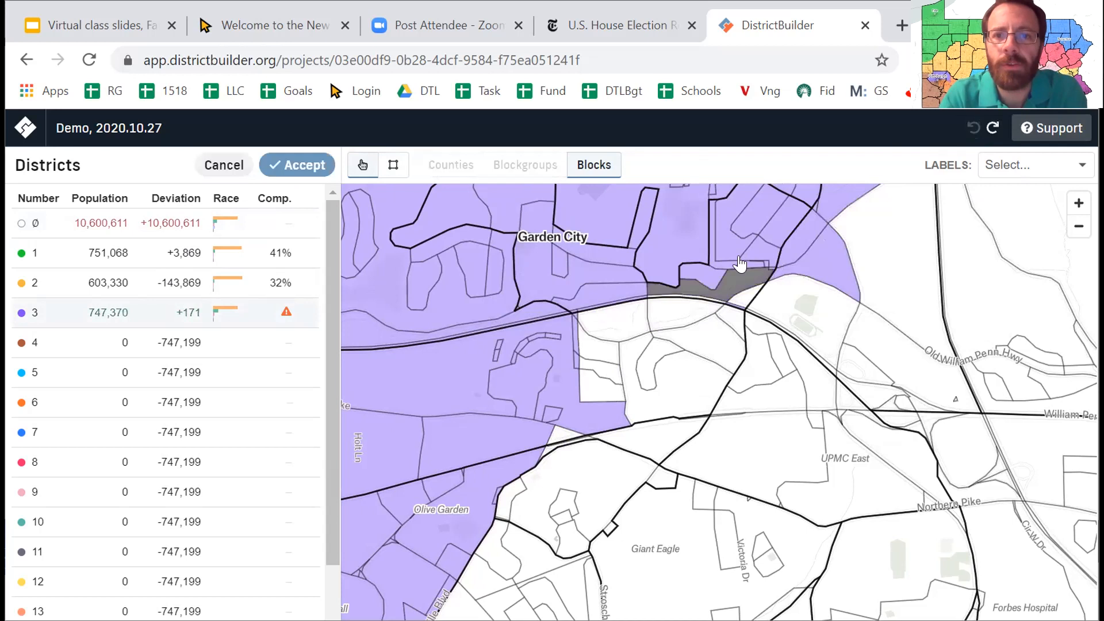
click(298, 165)
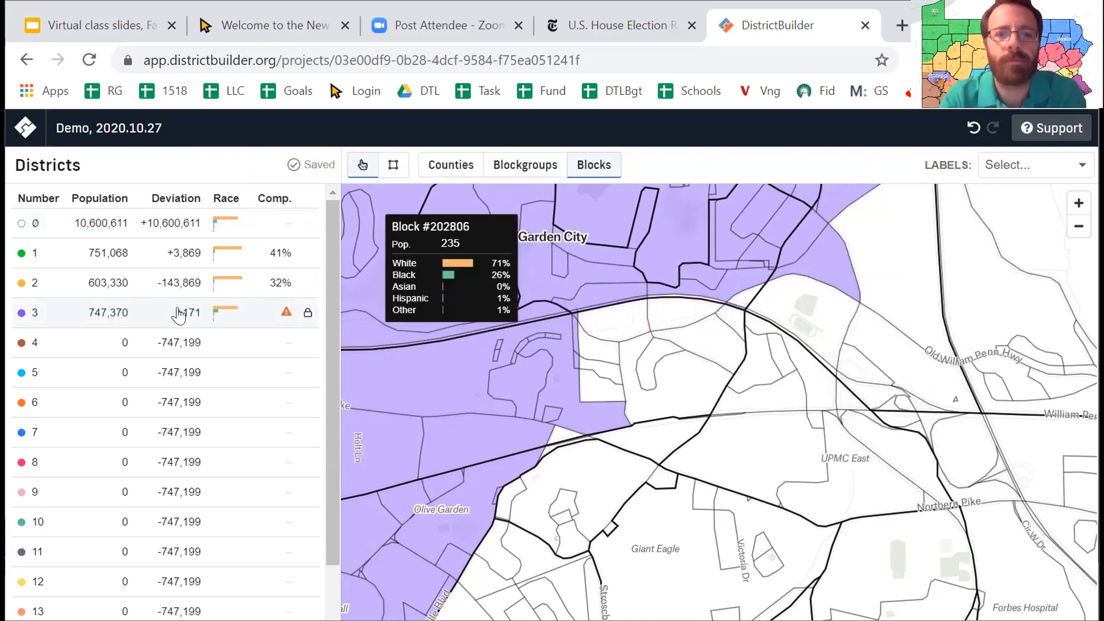
click(975, 127)
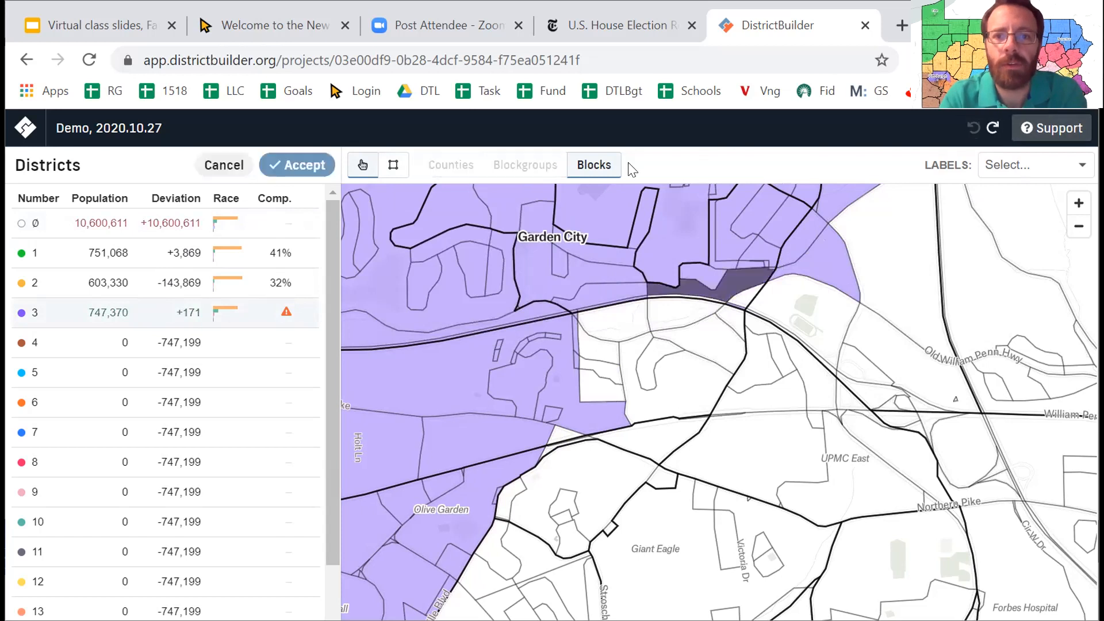
click(303, 165)
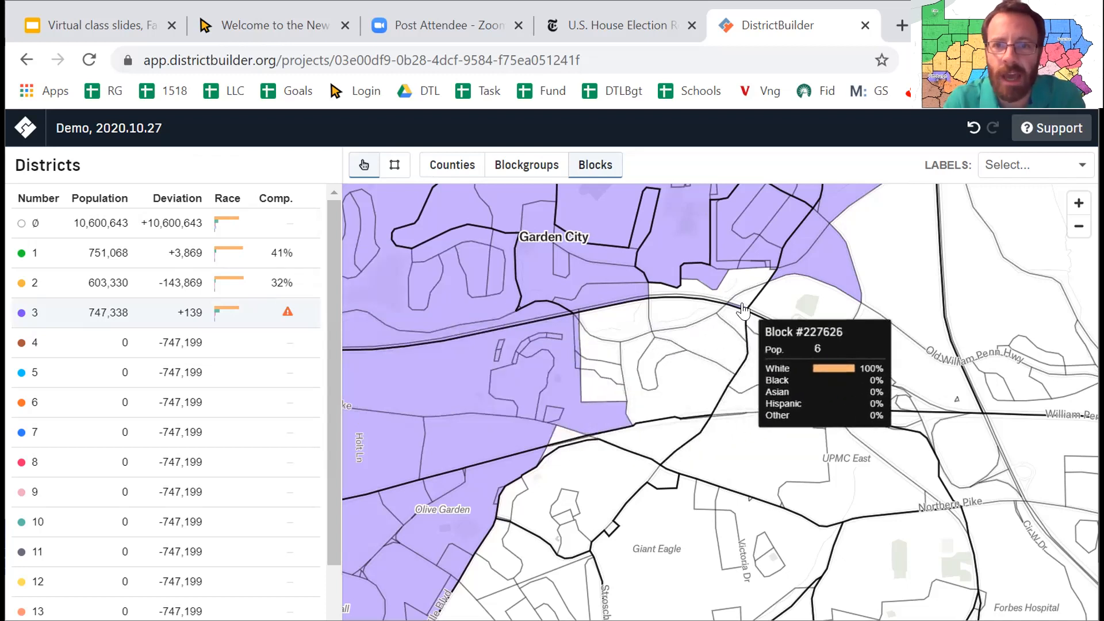
Unassign the stray district 3 sliver block along Penn-Lincoln Pkwy E, between Old William Penn Hwy and Center Rd, and accept the change
scroll(833, 373, up, 5)
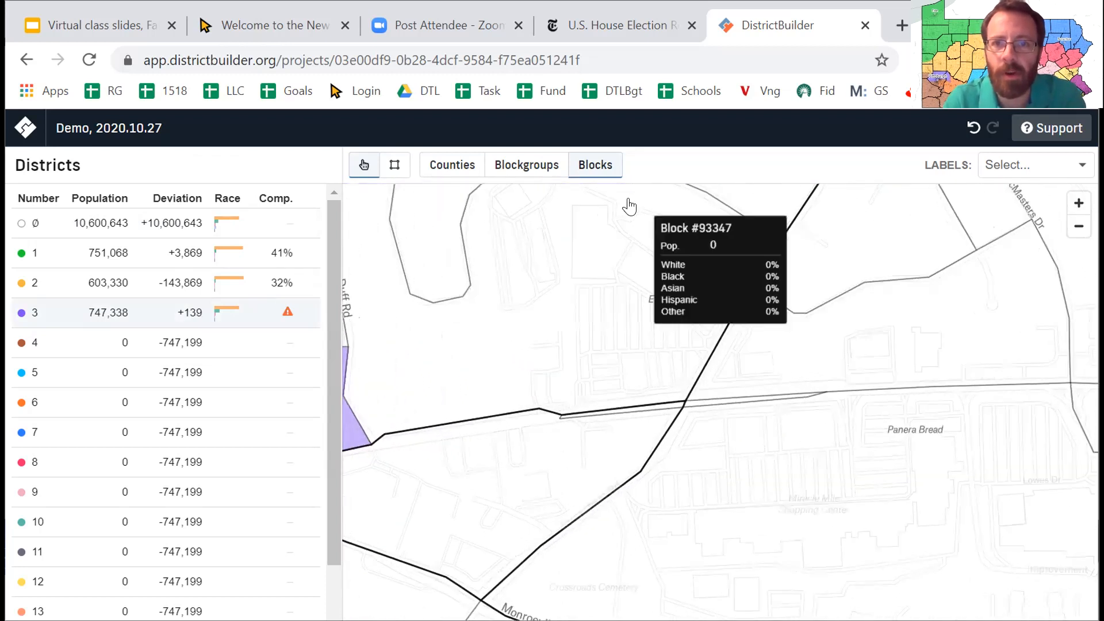
drag(740, 235, 760, 462)
drag(754, 316, 720, 448)
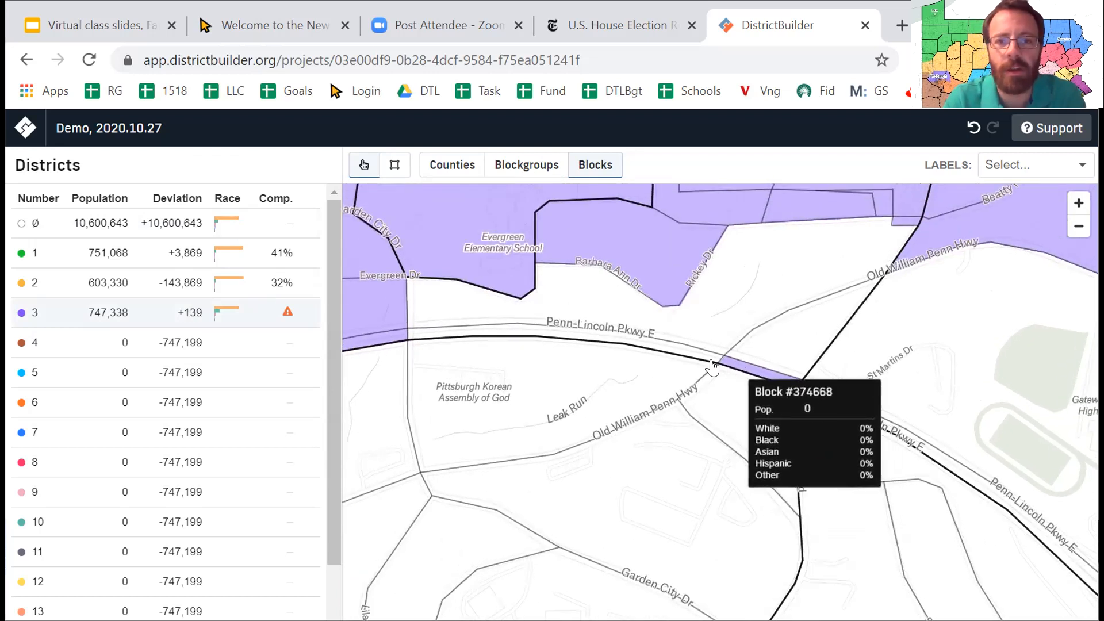
click(749, 375)
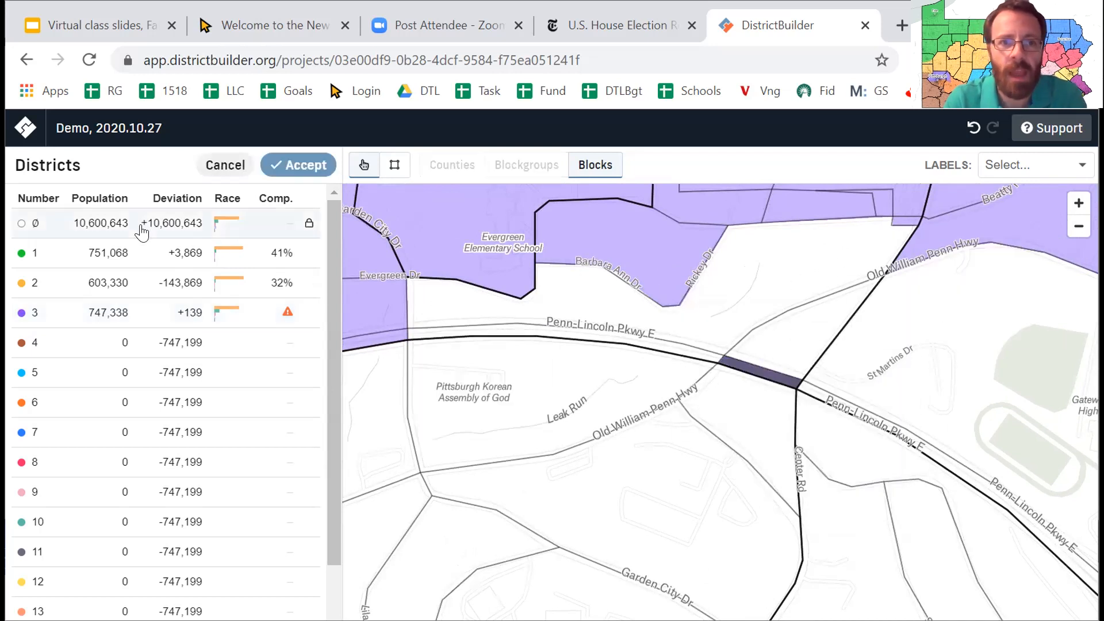
click(305, 166)
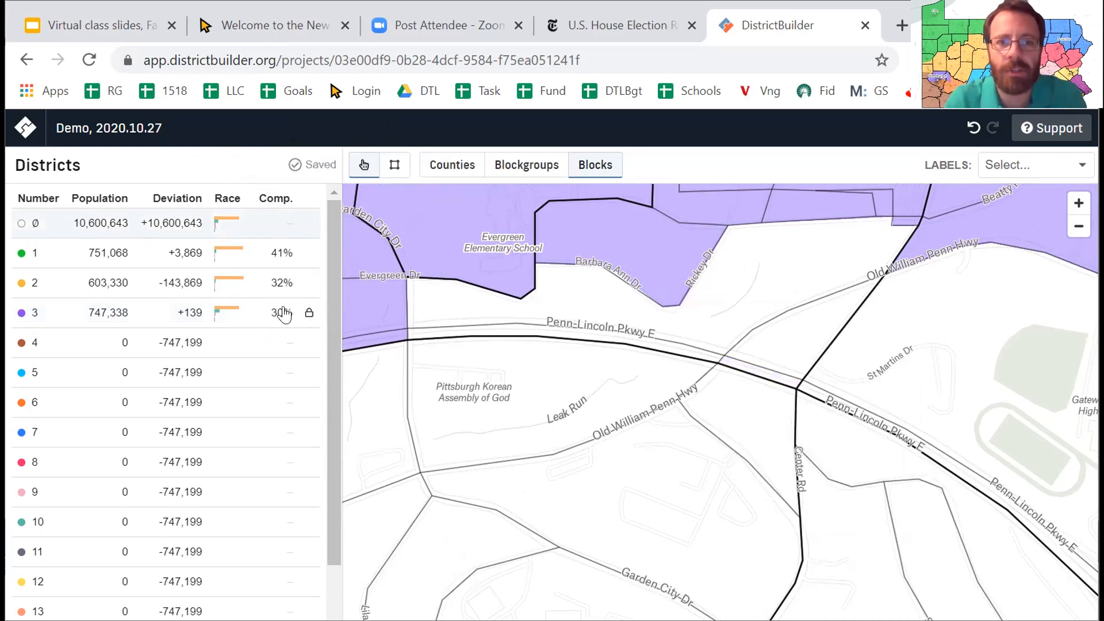
click(1079, 230)
click(1079, 227)
click(1078, 227)
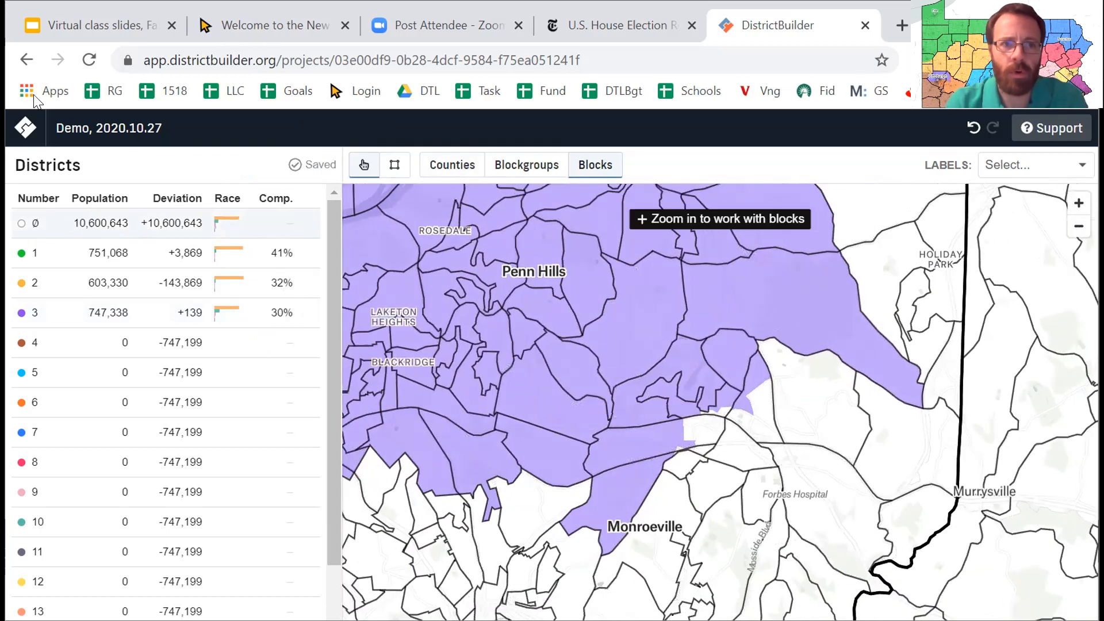
Return to the maps list, open the 18-district Pennsylvania congressional map and lock district 2
click(25, 58)
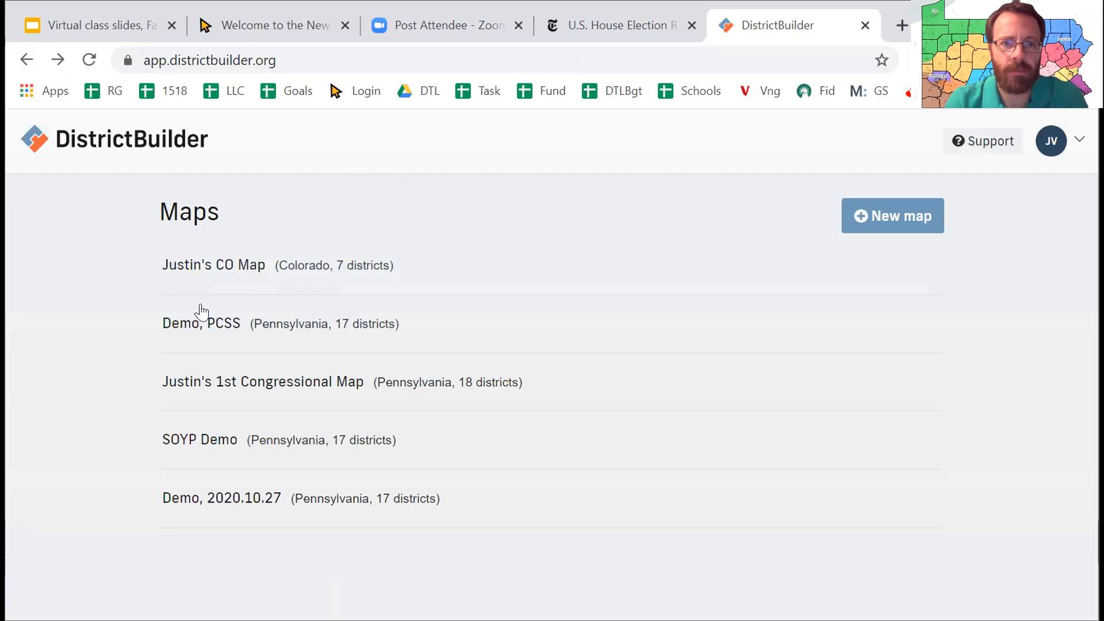
click(243, 382)
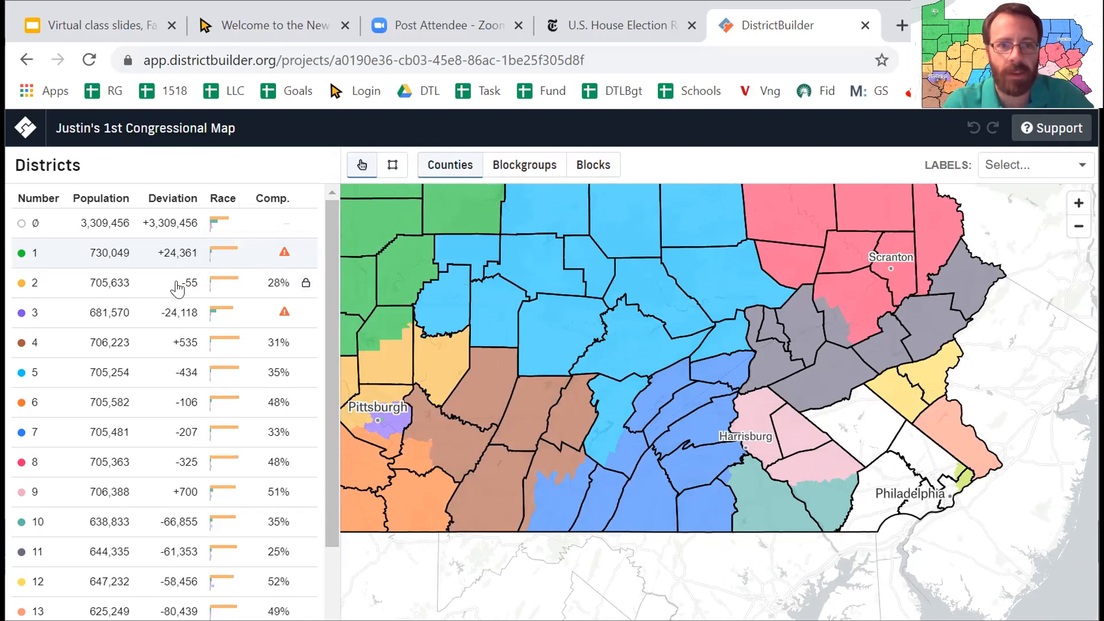
click(305, 284)
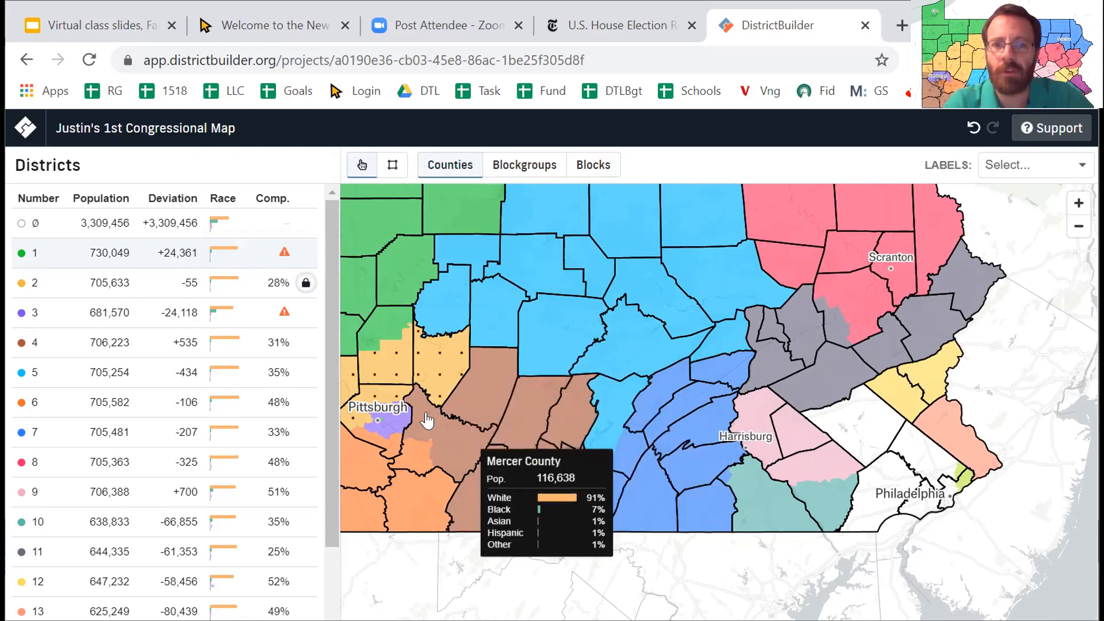